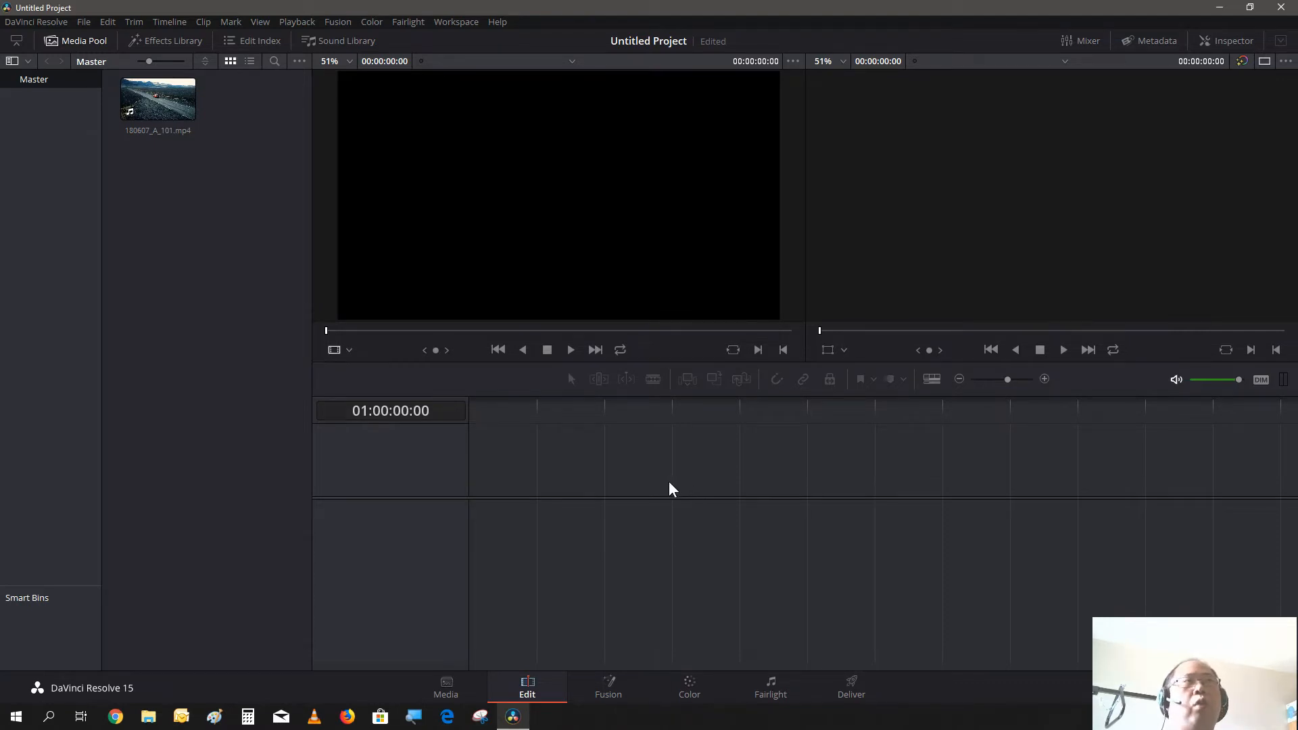
# Place the clip 180607_A_101.mp4 at the start of a new timeline and play it through
pyautogui.click(160, 99)
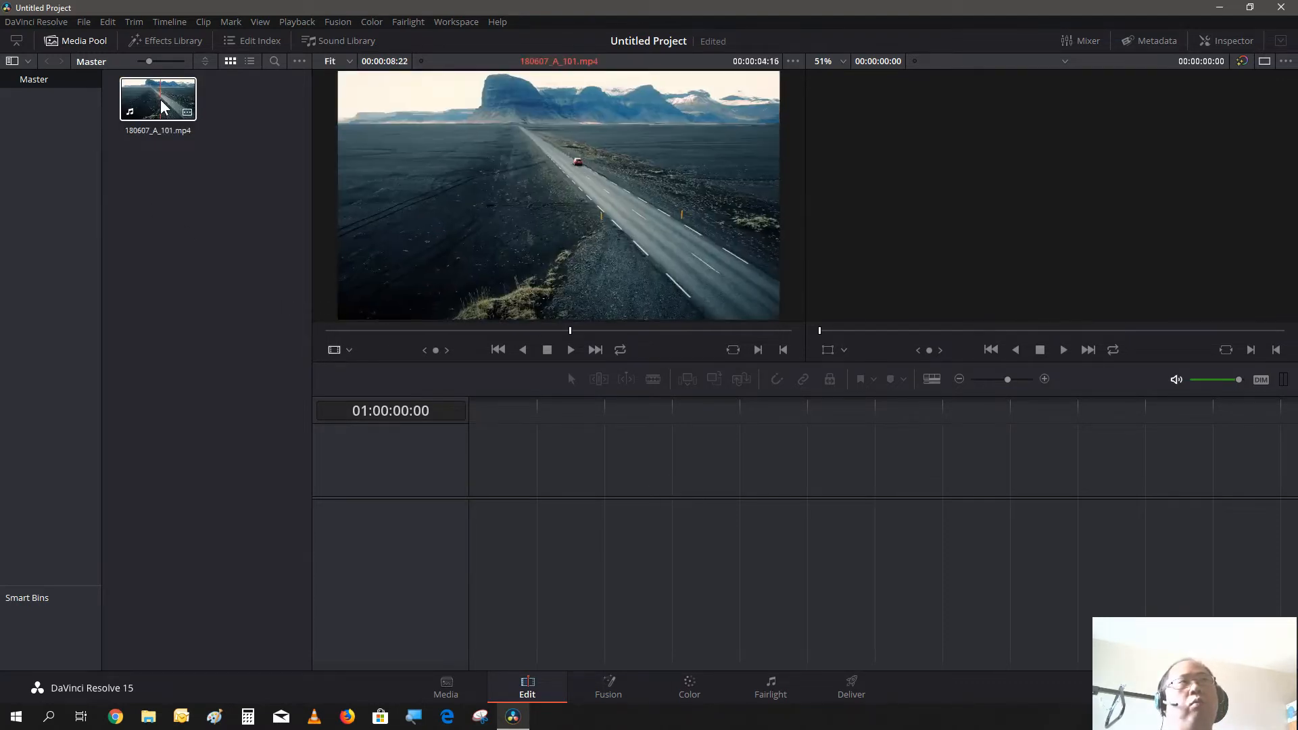
pyautogui.moveTo(160, 98); pyautogui.dragTo(471, 531)
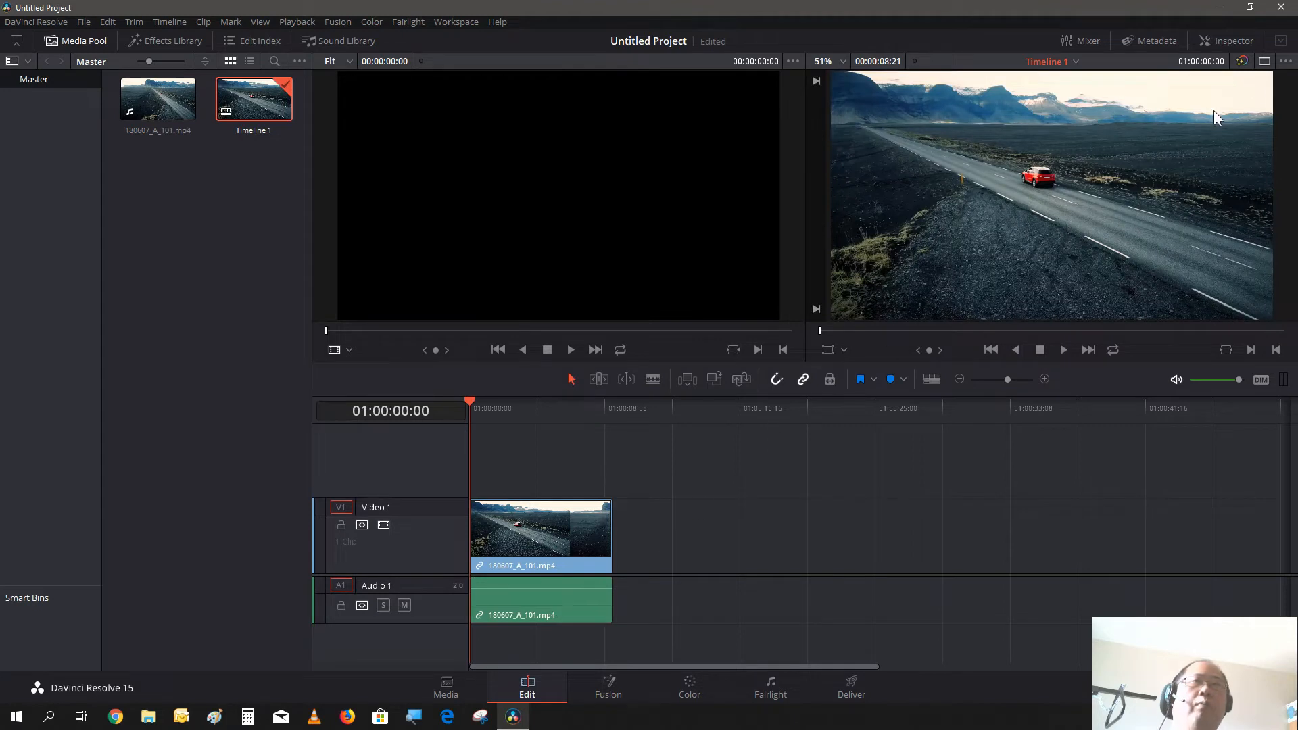
pyautogui.click(1063, 349)
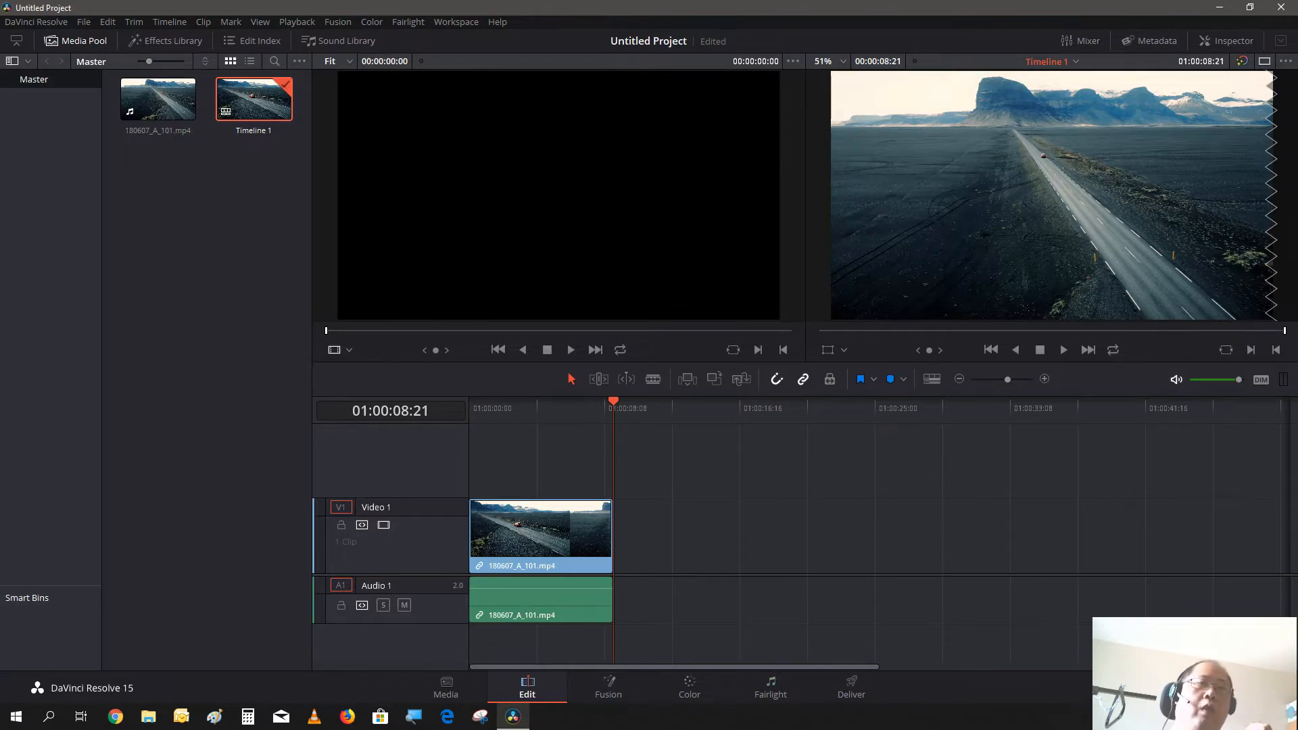
# Switch to the Fairlight page and play the timeline from its beginning
pyautogui.click(769, 691)
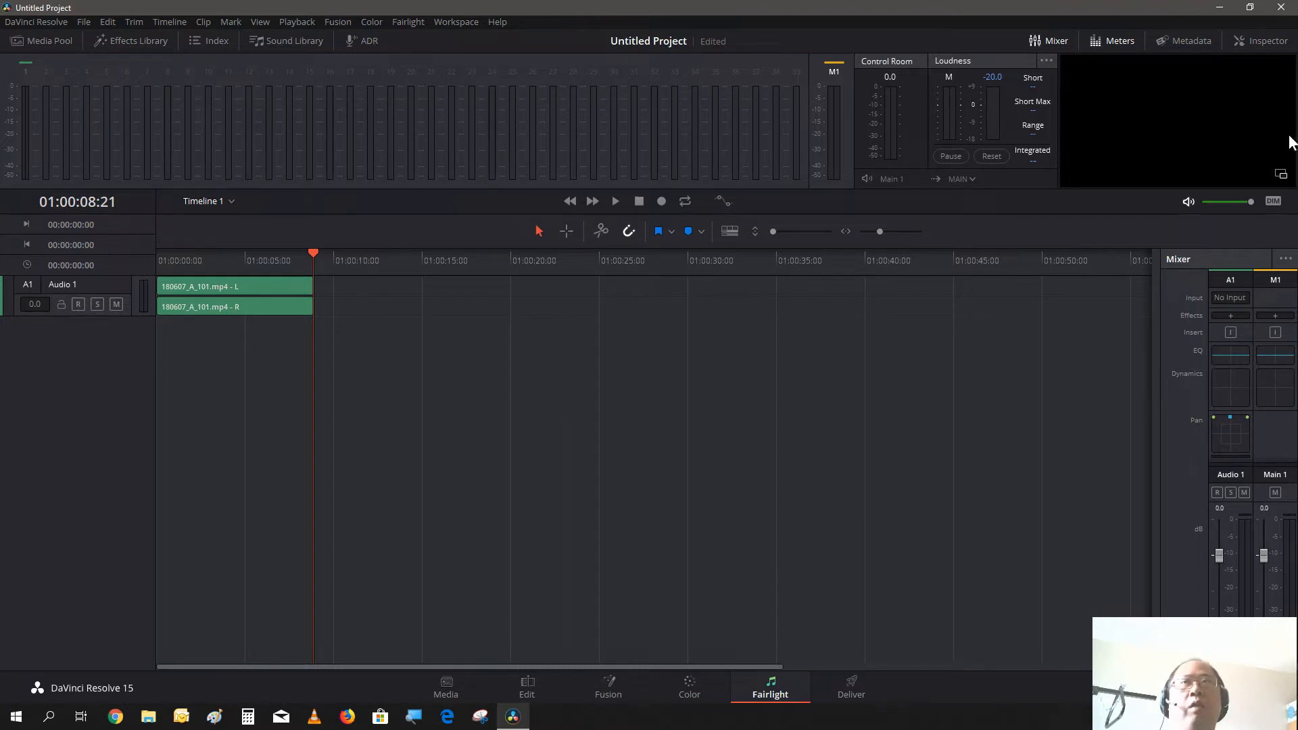
pyautogui.click(613, 200)
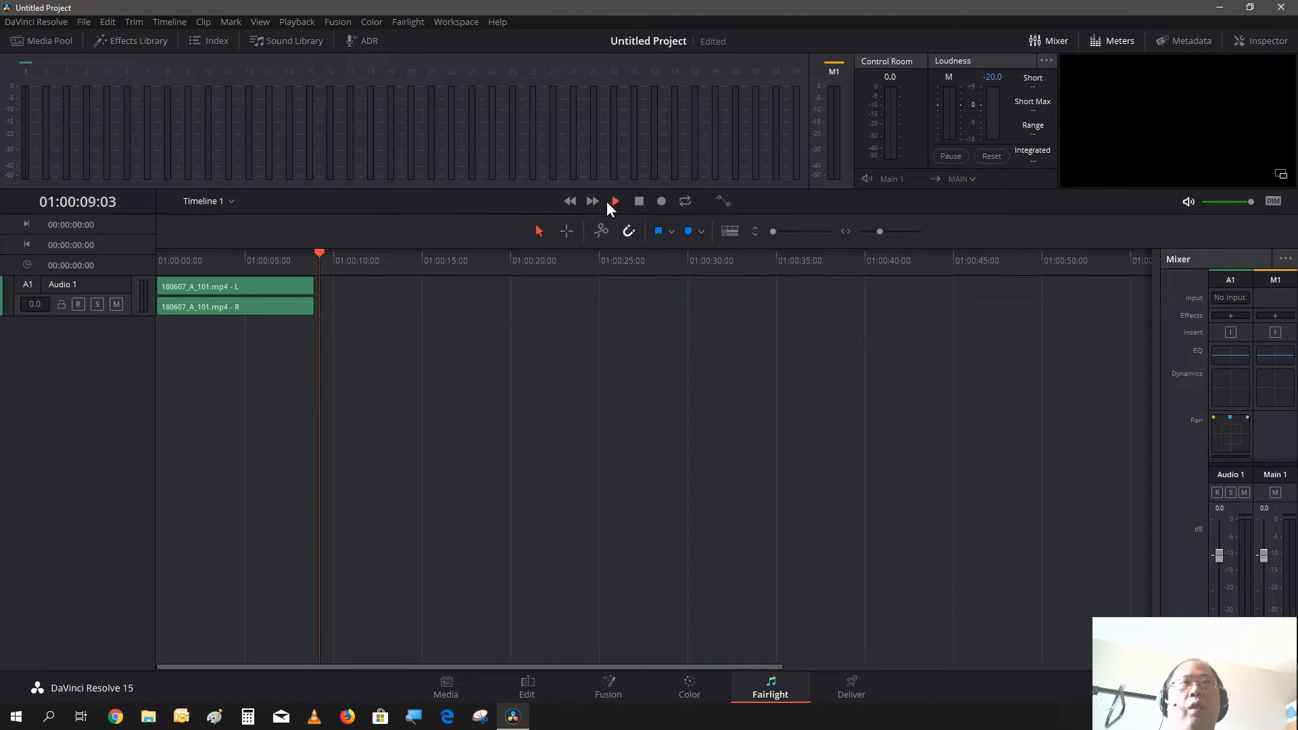
pyautogui.click(563, 206)
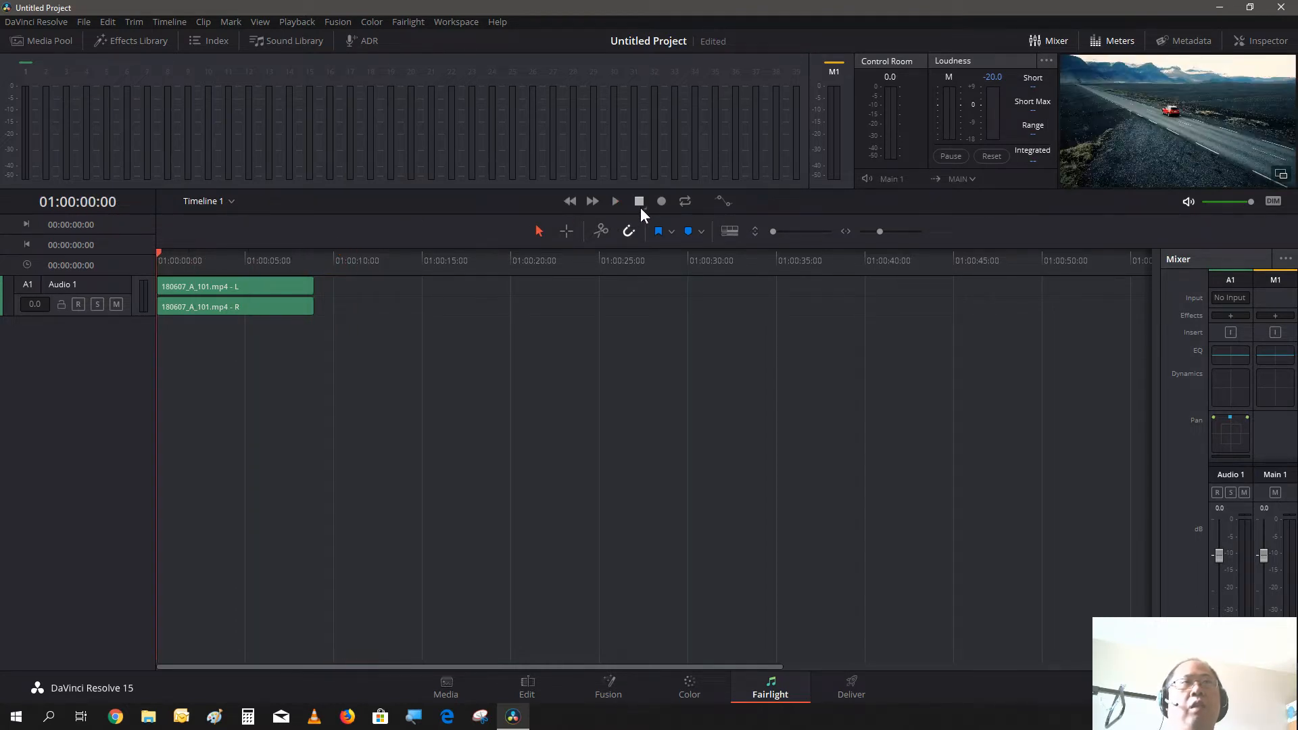
pyautogui.click(615, 200)
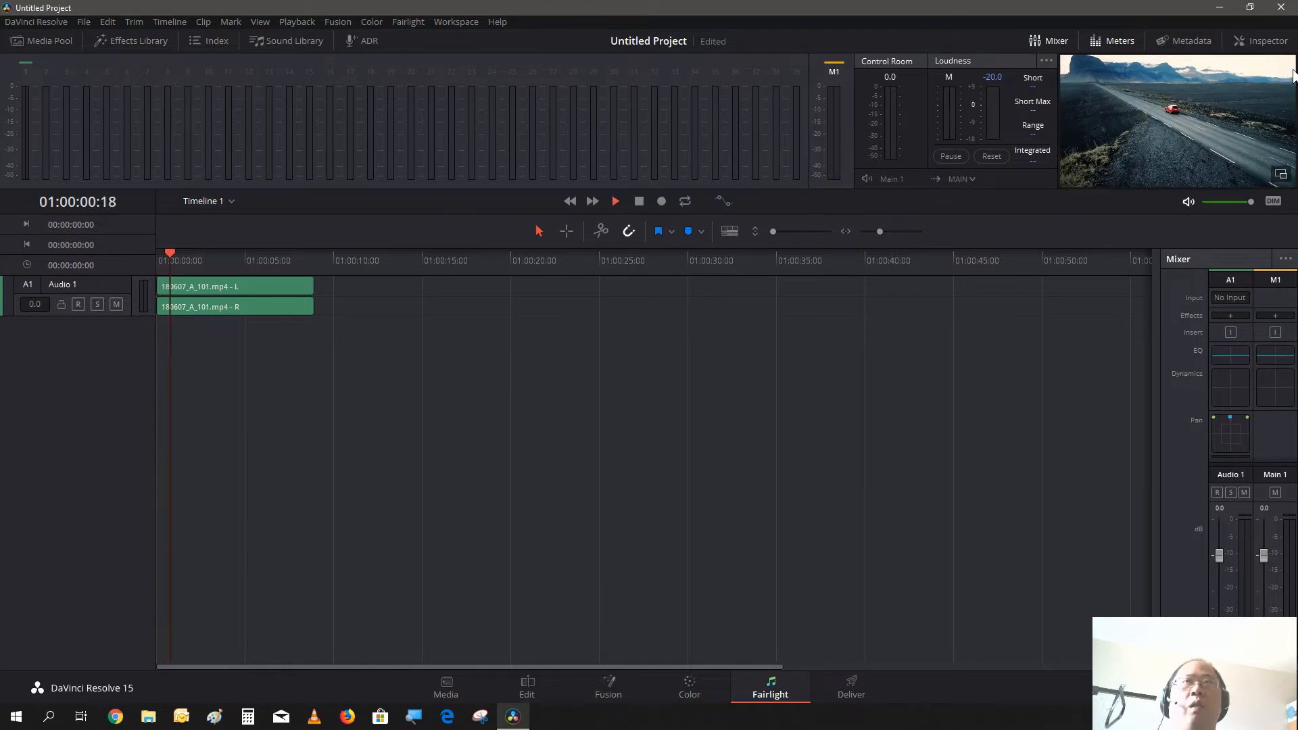
# Float the video viewer in its own window, move and narrow it, and dock it again
pyautogui.click(1280, 178)
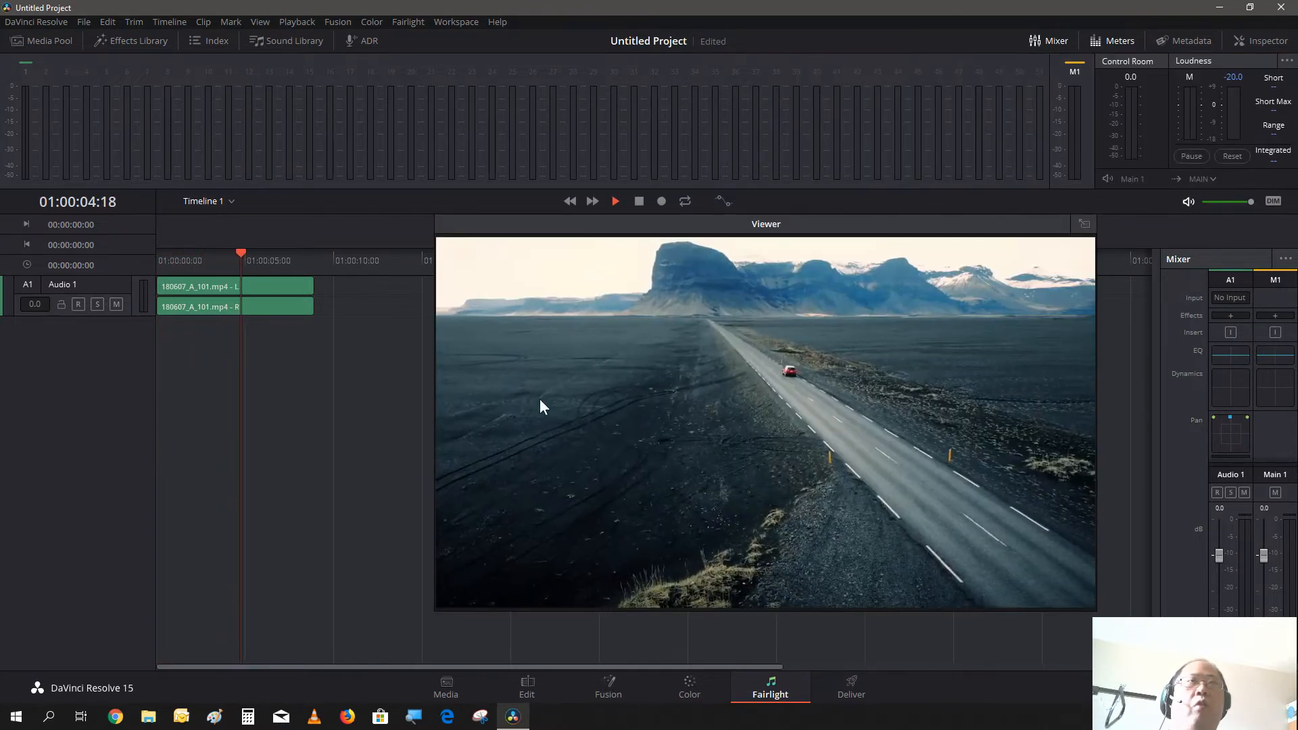
pyautogui.click(641, 202)
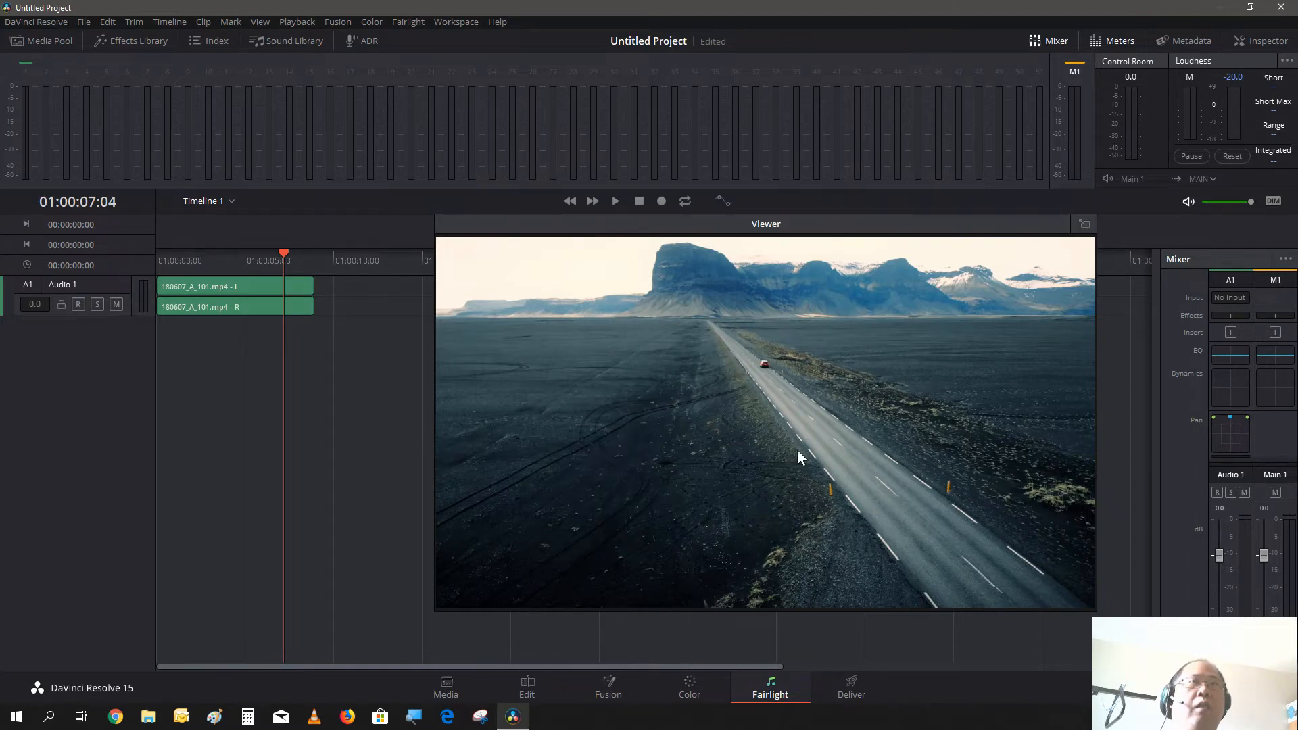
pyautogui.moveTo(794, 238)
pyautogui.mouseDown()
pyautogui.moveTo(834, 226)
pyautogui.moveTo(1211, 243)
pyautogui.moveTo(785, 232)
pyautogui.mouseUp()
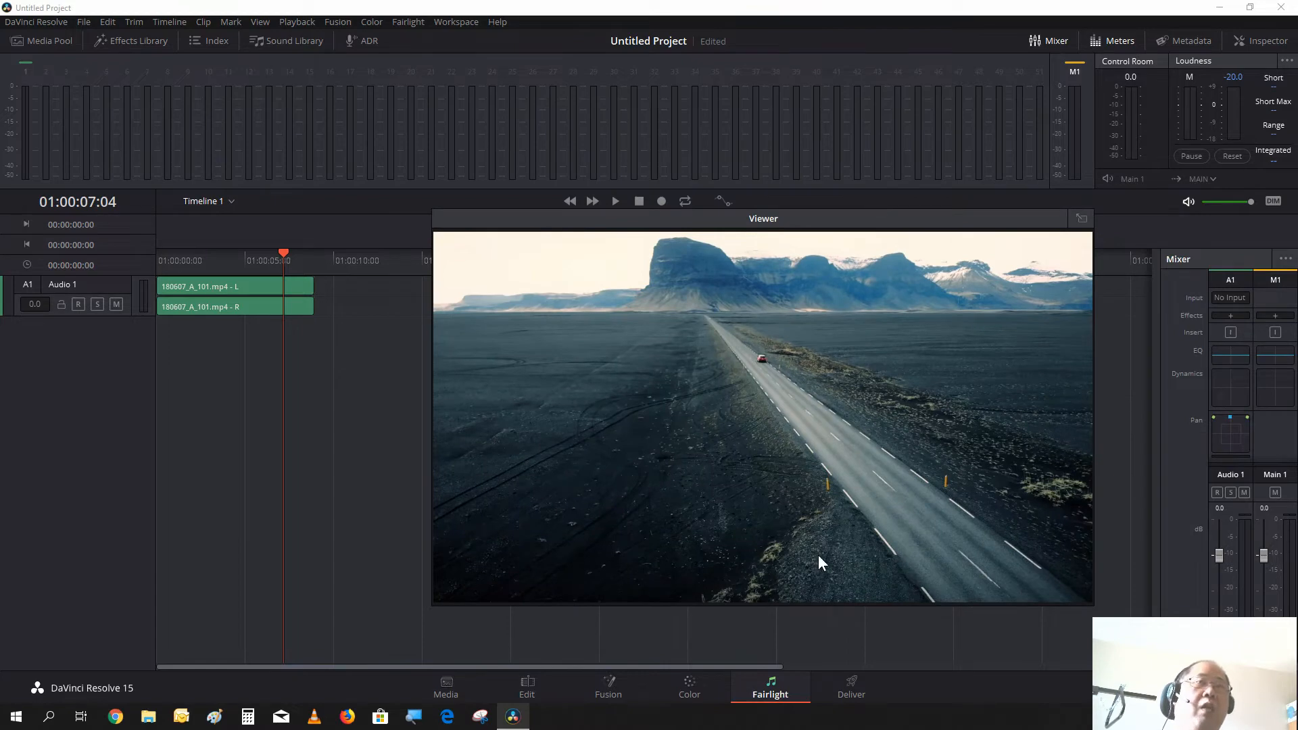
pyautogui.moveTo(1090, 600); pyautogui.dragTo(988, 607)
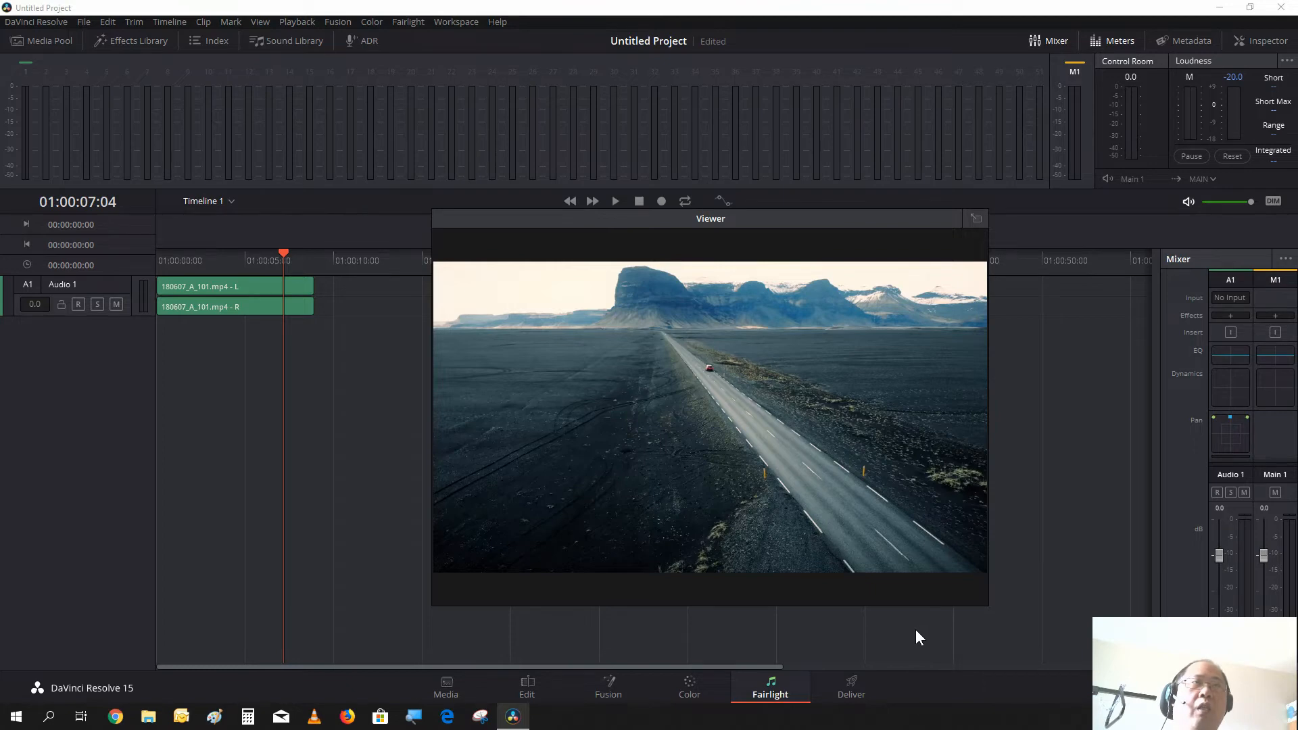
pyautogui.click(976, 217)
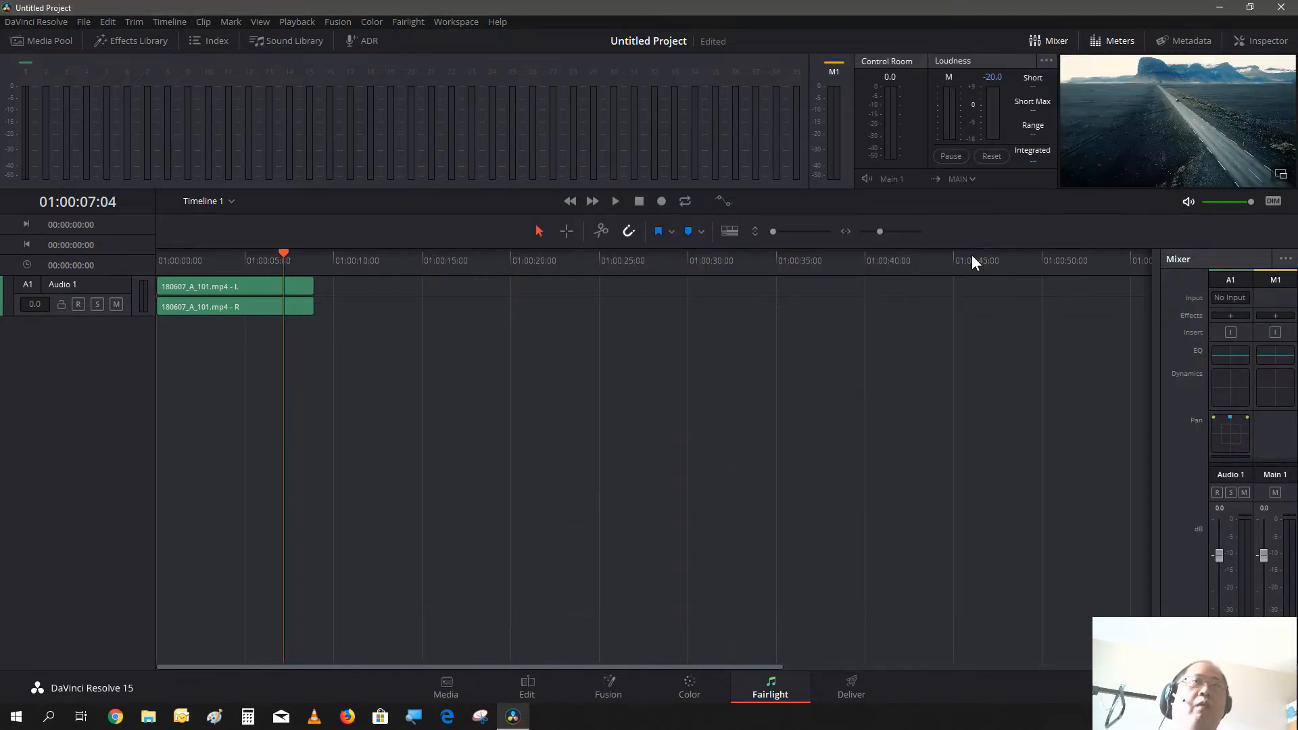
# Add a stereo audio track below Audio 1 and solo the new track
pyautogui.rightClick(84, 355)
pyautogui.moveTo(133, 365)
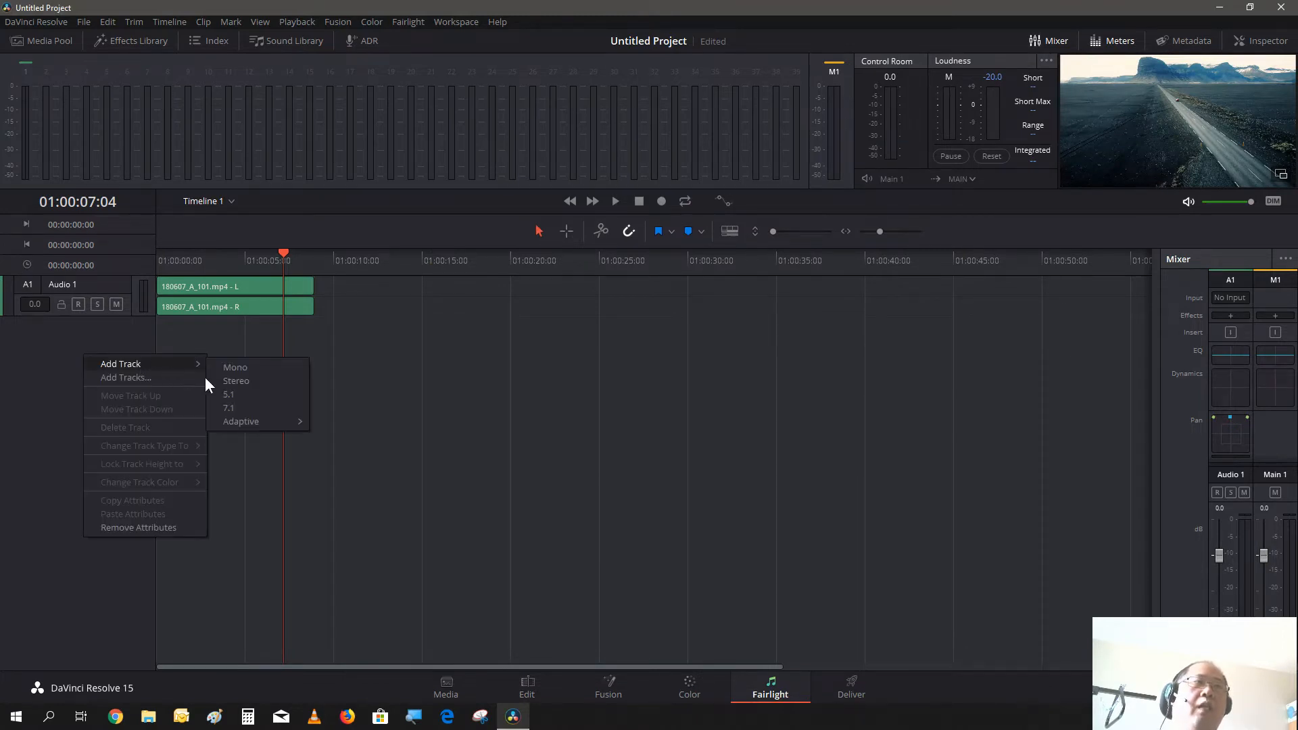
pyautogui.click(235, 380)
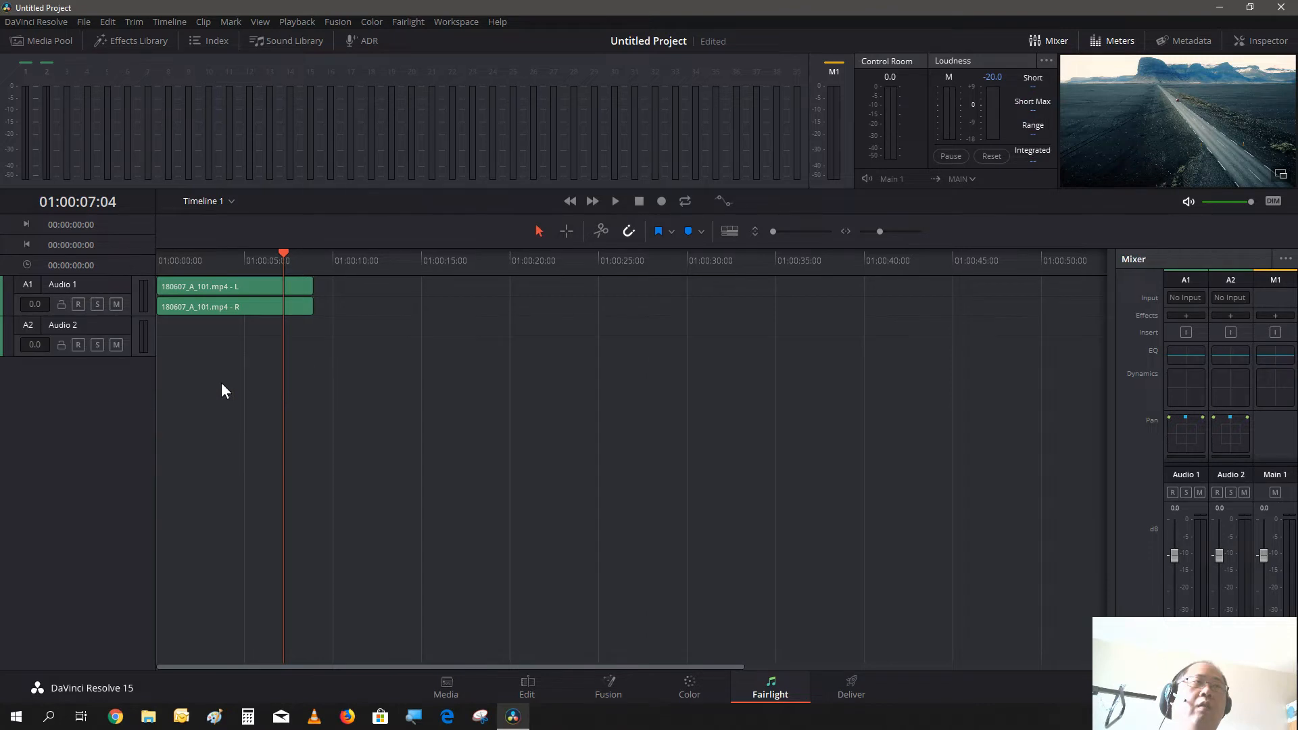
pyautogui.click(97, 348)
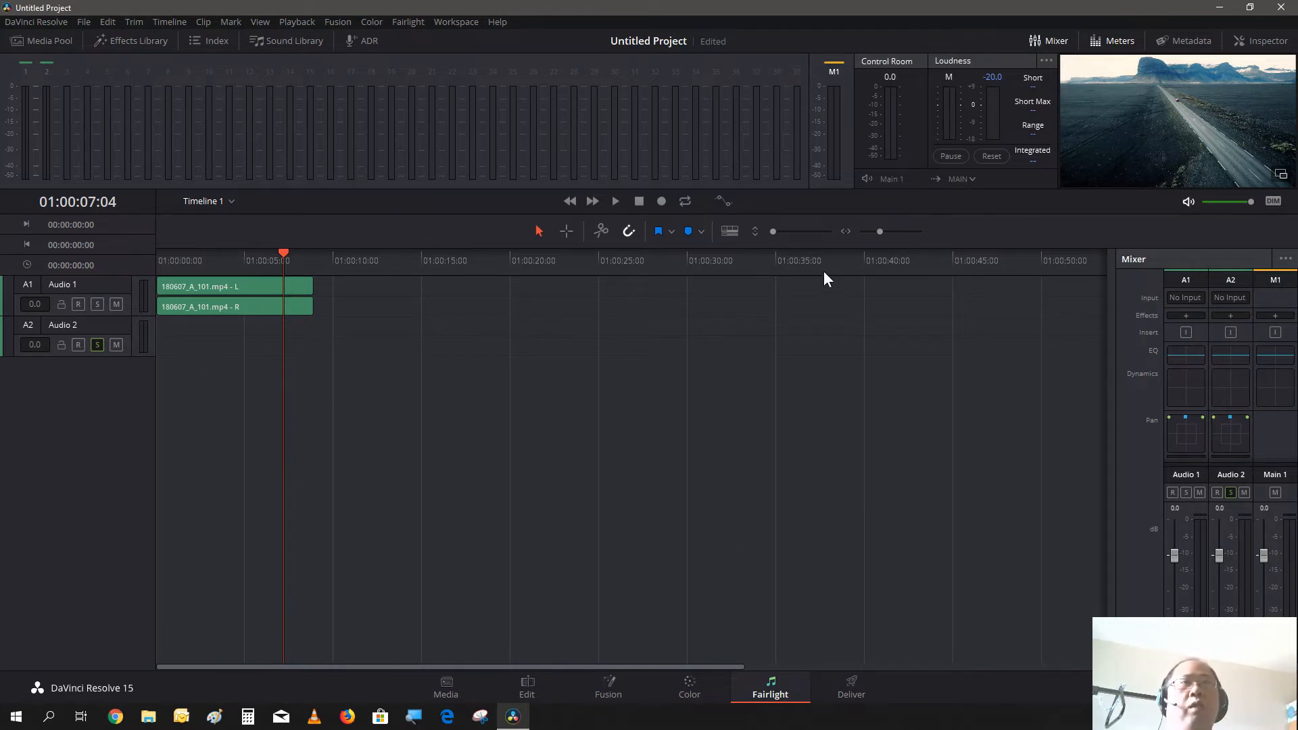
# Increase the audio track heights and magnify the timeline horizontally so the clip fills most of its width
pyautogui.moveTo(773, 231); pyautogui.dragTo(783, 256)
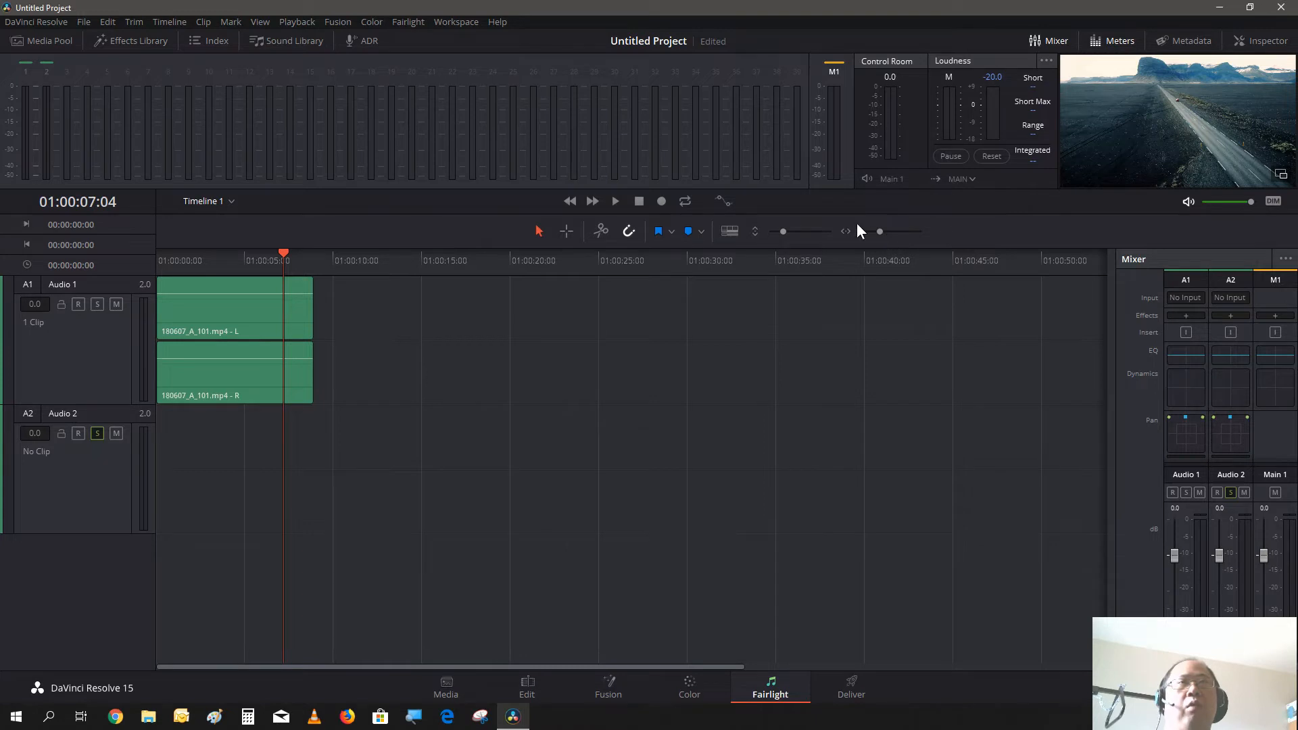
pyautogui.moveTo(881, 233)
pyautogui.mouseDown()
pyautogui.moveTo(868, 253)
pyautogui.moveTo(883, 252)
pyautogui.mouseUp()
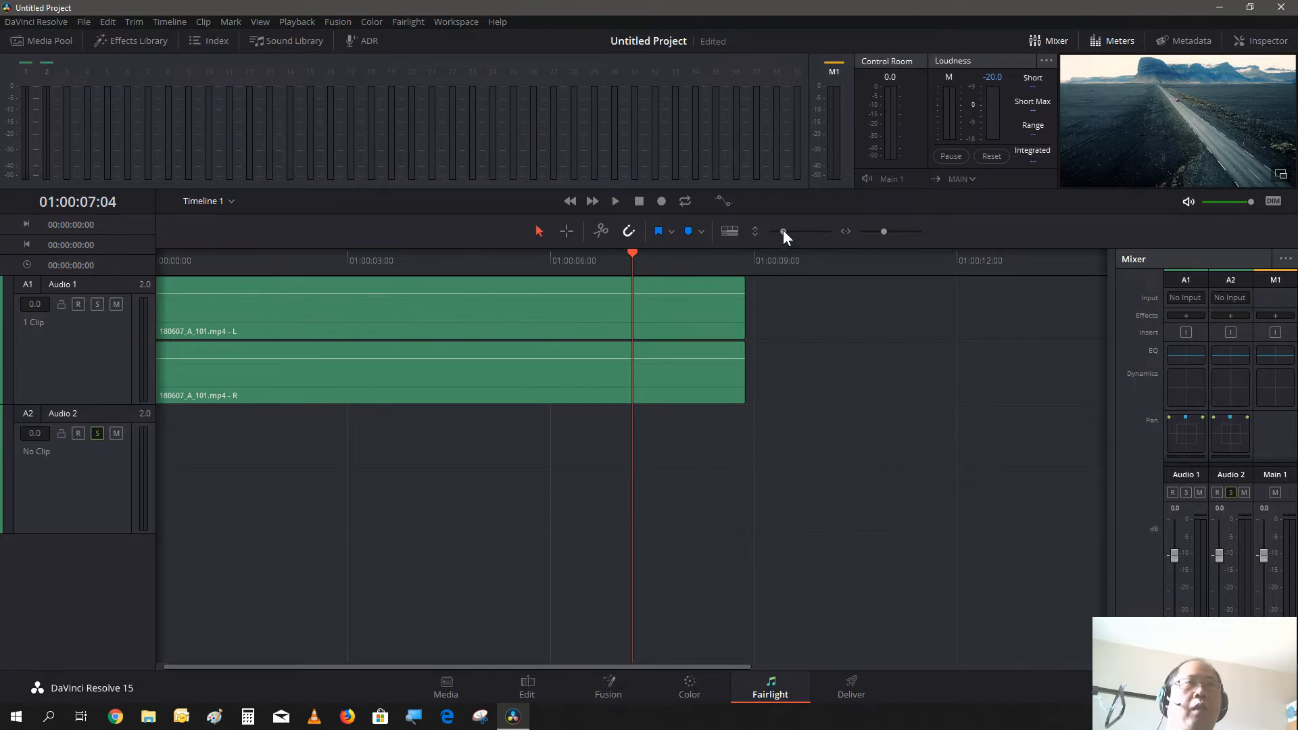
pyautogui.moveTo(783, 232); pyautogui.dragTo(786, 237)
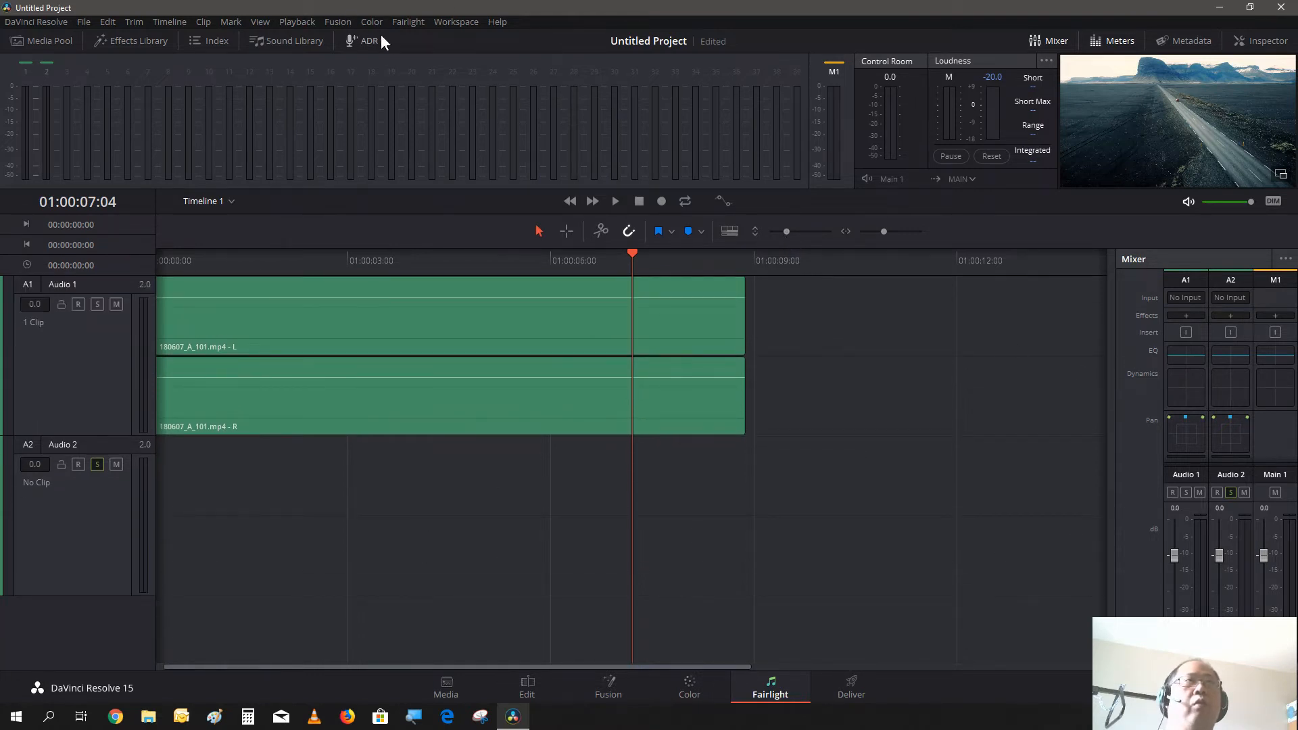
# Patch the microphone audio input to the Audio 2-L and Audio 2-R track inputs
pyautogui.click(407, 22)
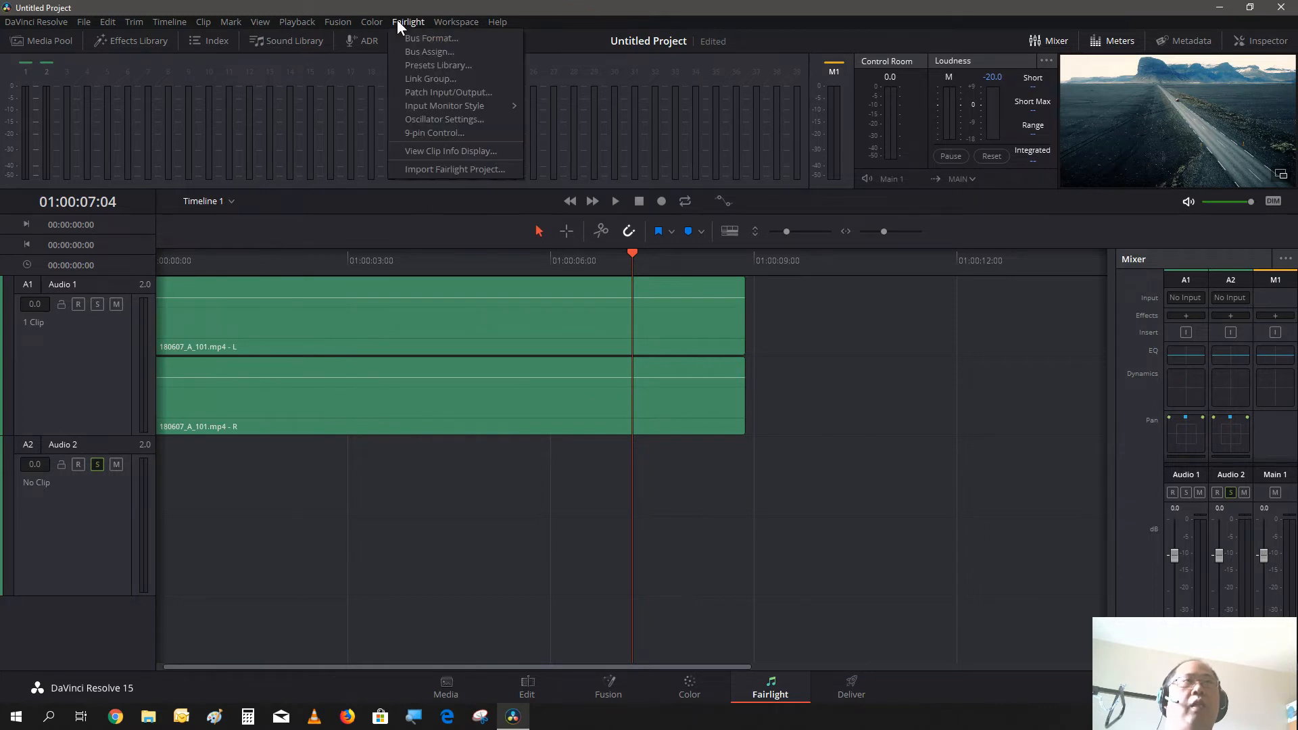
pyautogui.click(441, 92)
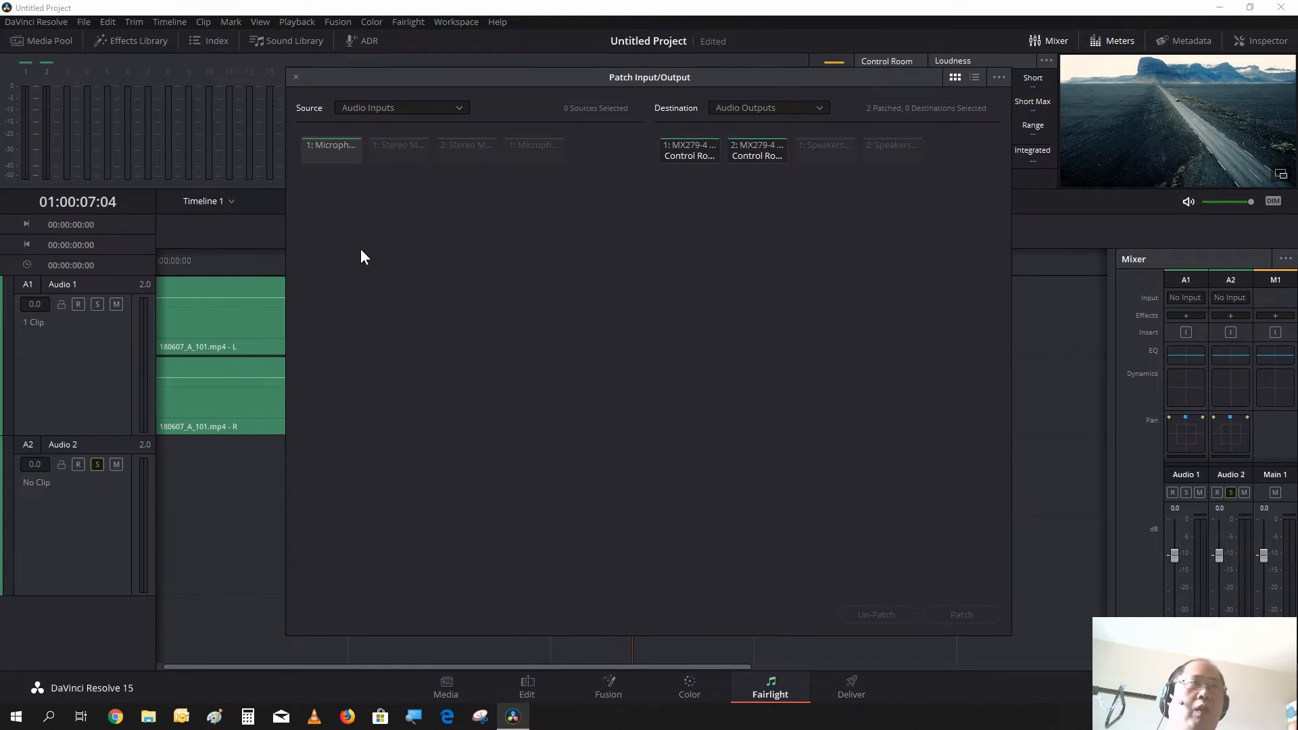
pyautogui.click(323, 152)
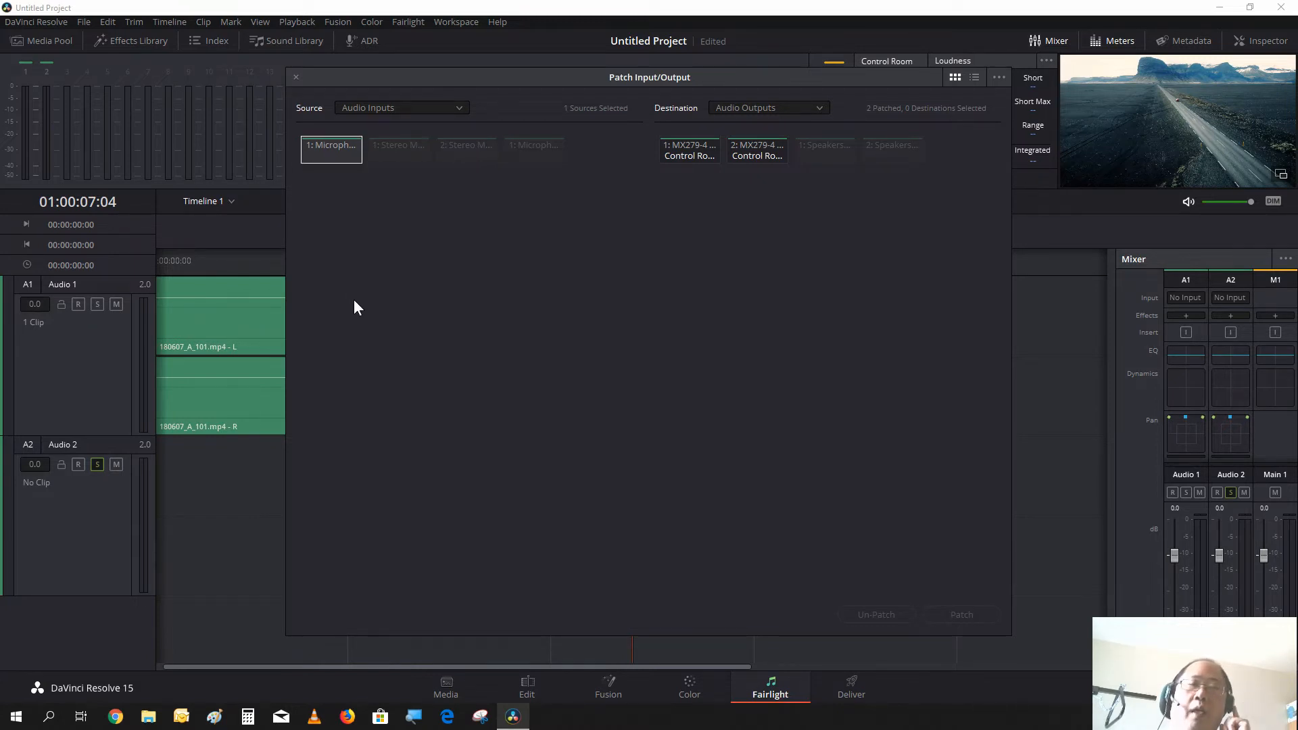
pyautogui.click(787, 108)
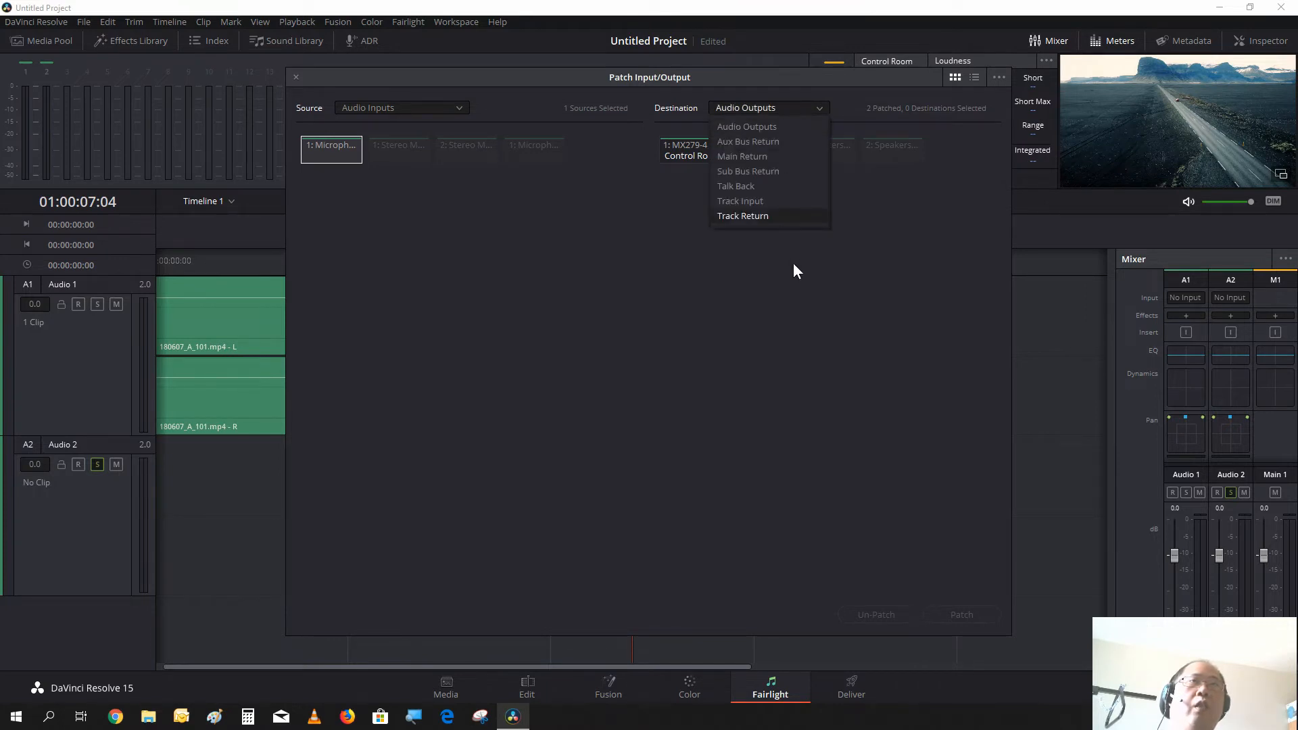
pyautogui.click(791, 200)
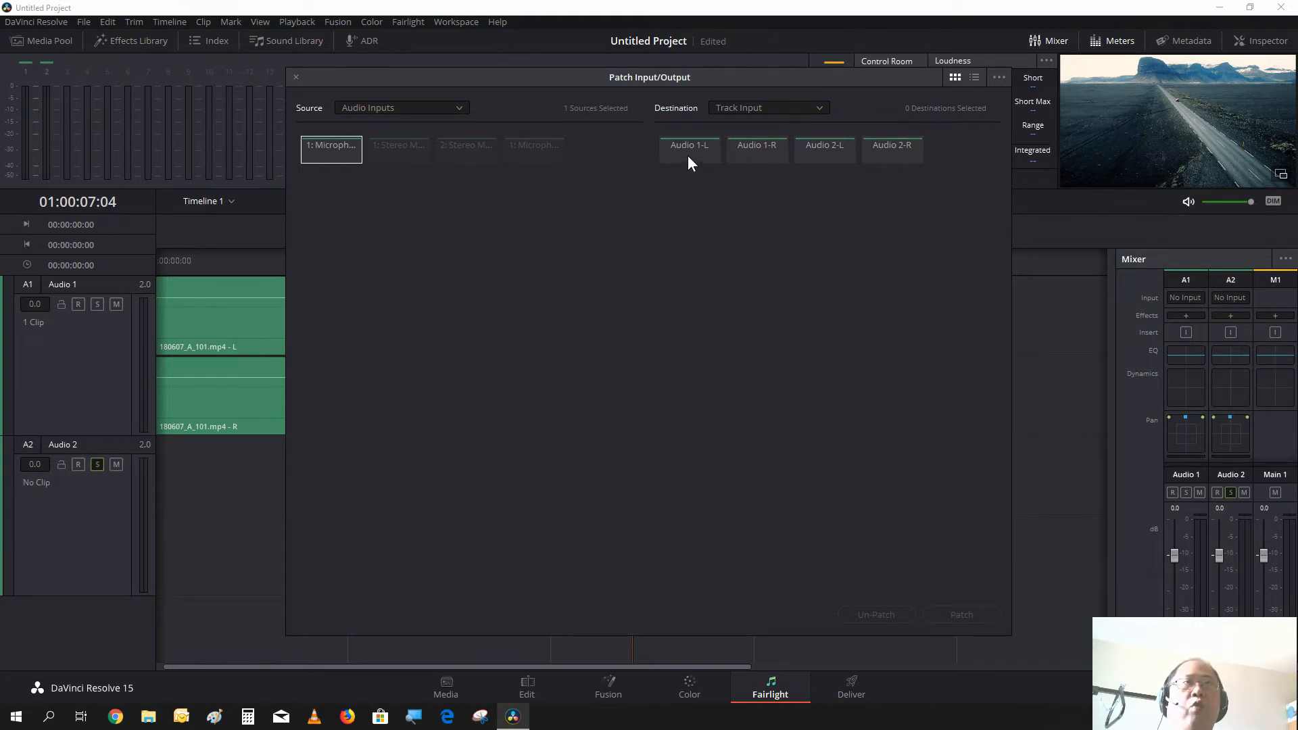
pyautogui.click(814, 153)
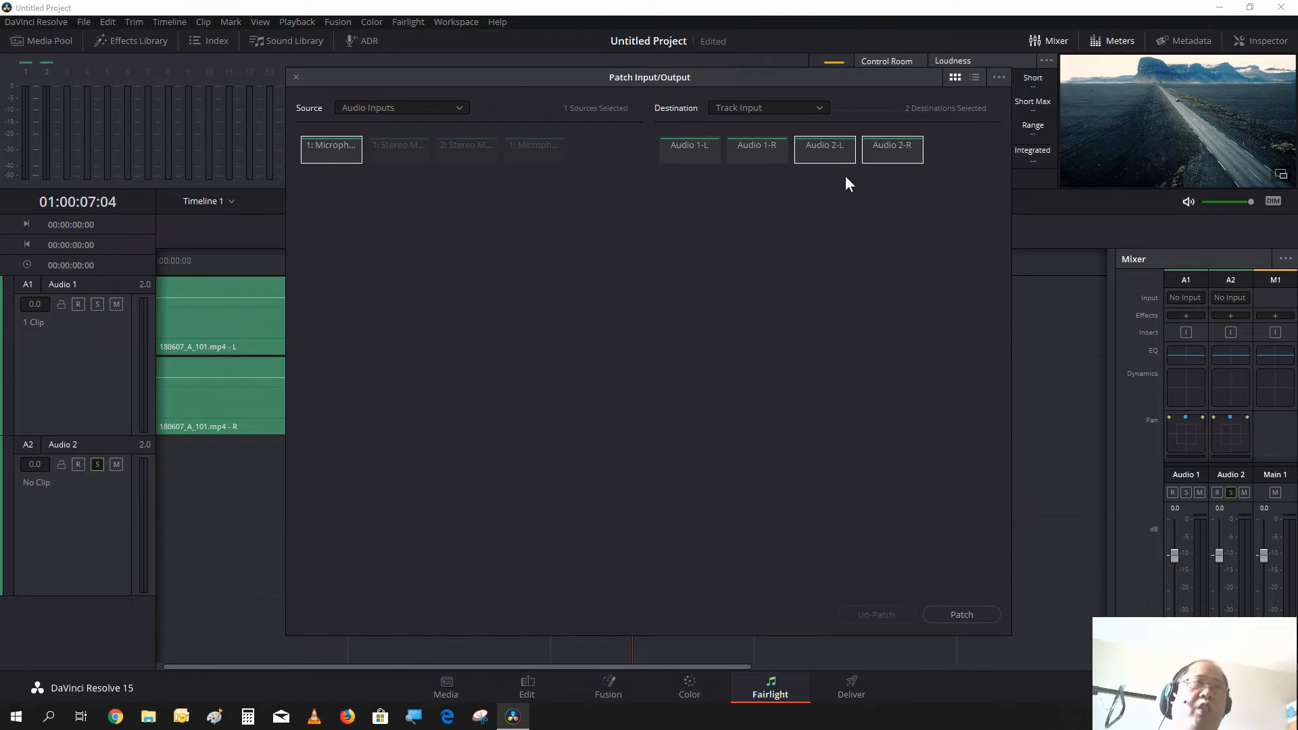
pyautogui.click(965, 615)
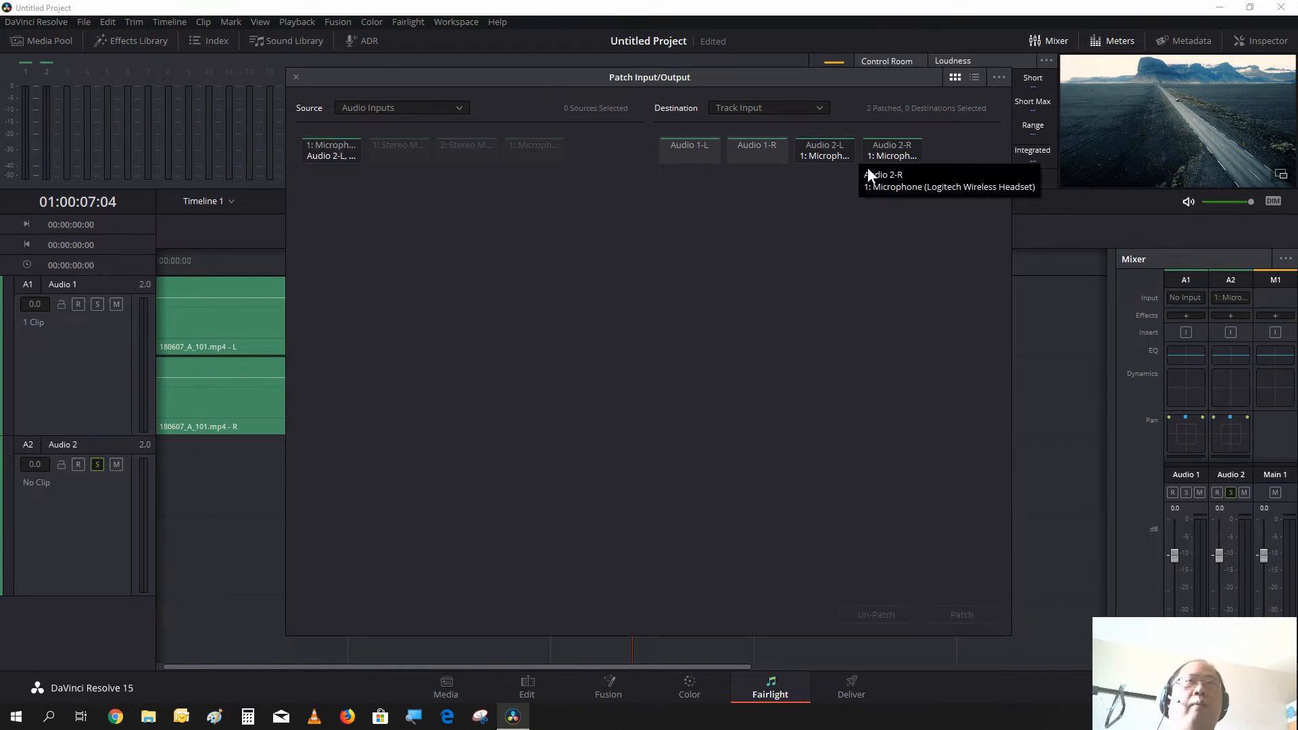
pyautogui.click(296, 78)
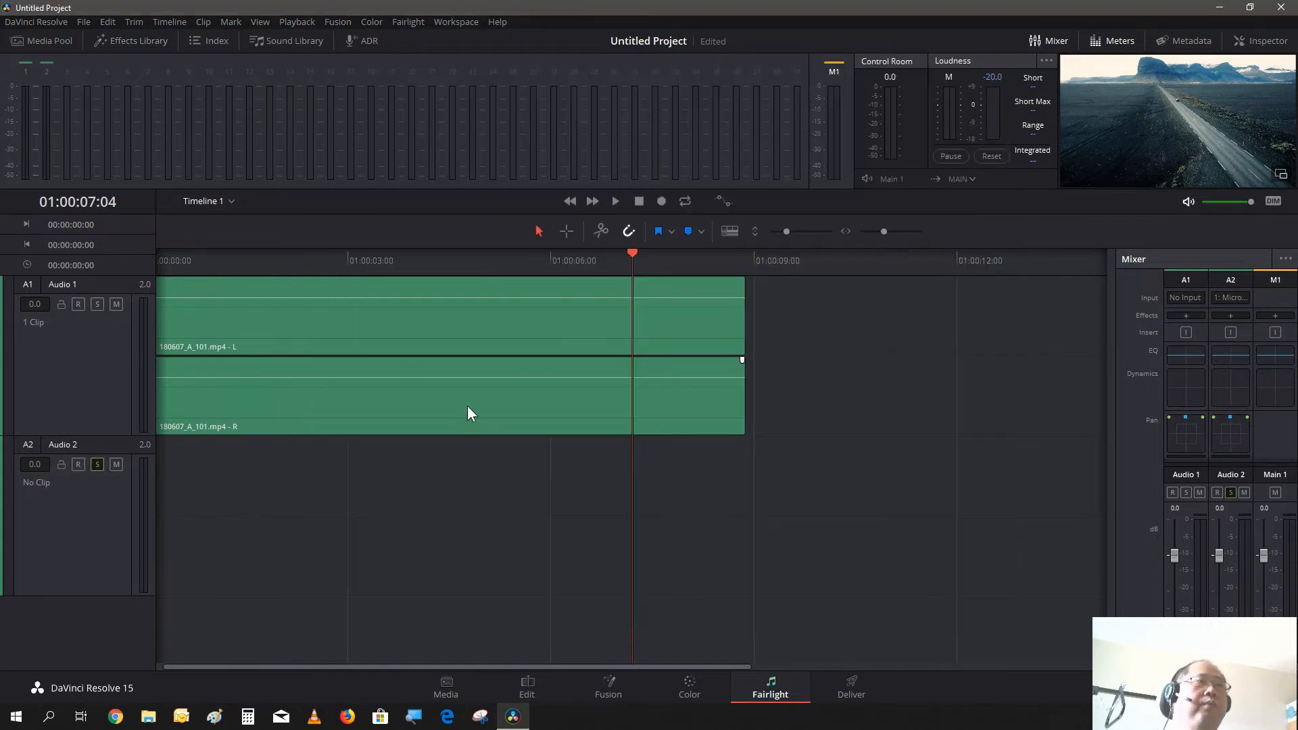
# Arm Audio 2 for recording and record a voice-over from the timeline start to 01:00:08:12
pyautogui.click(78, 465)
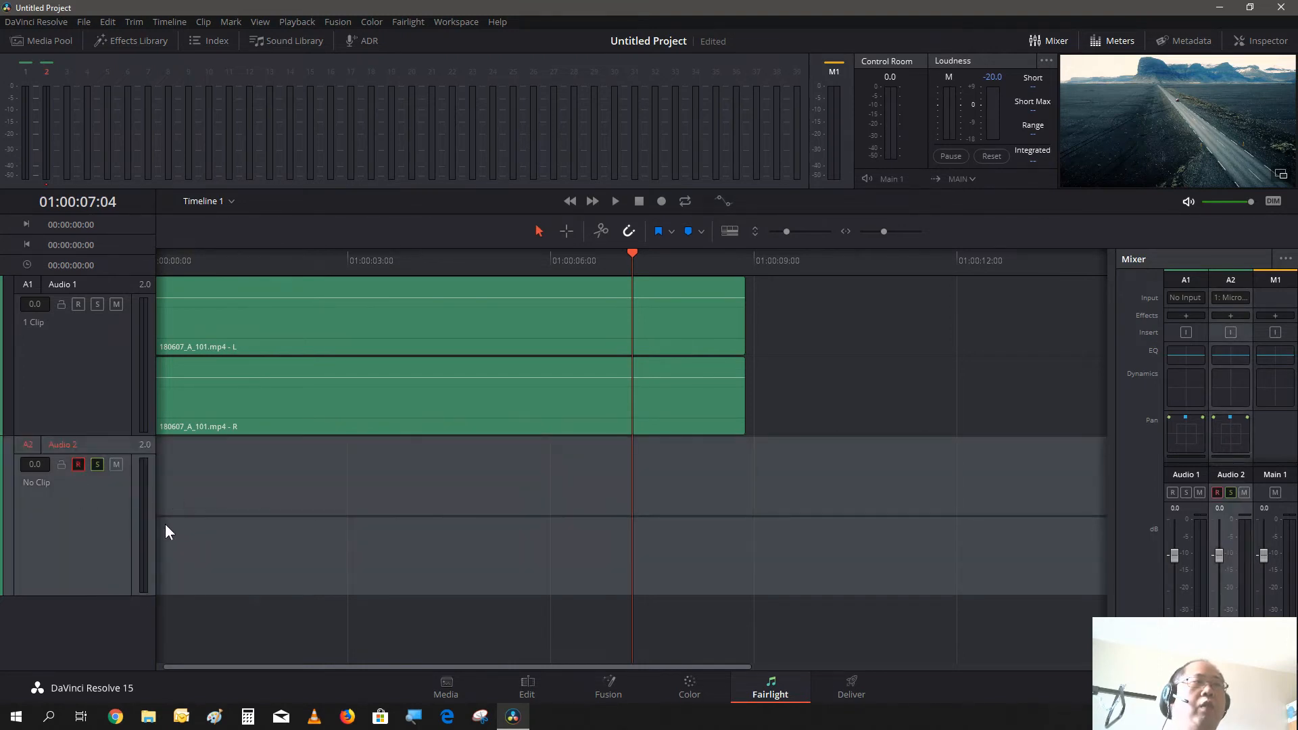
pyautogui.click(570, 204)
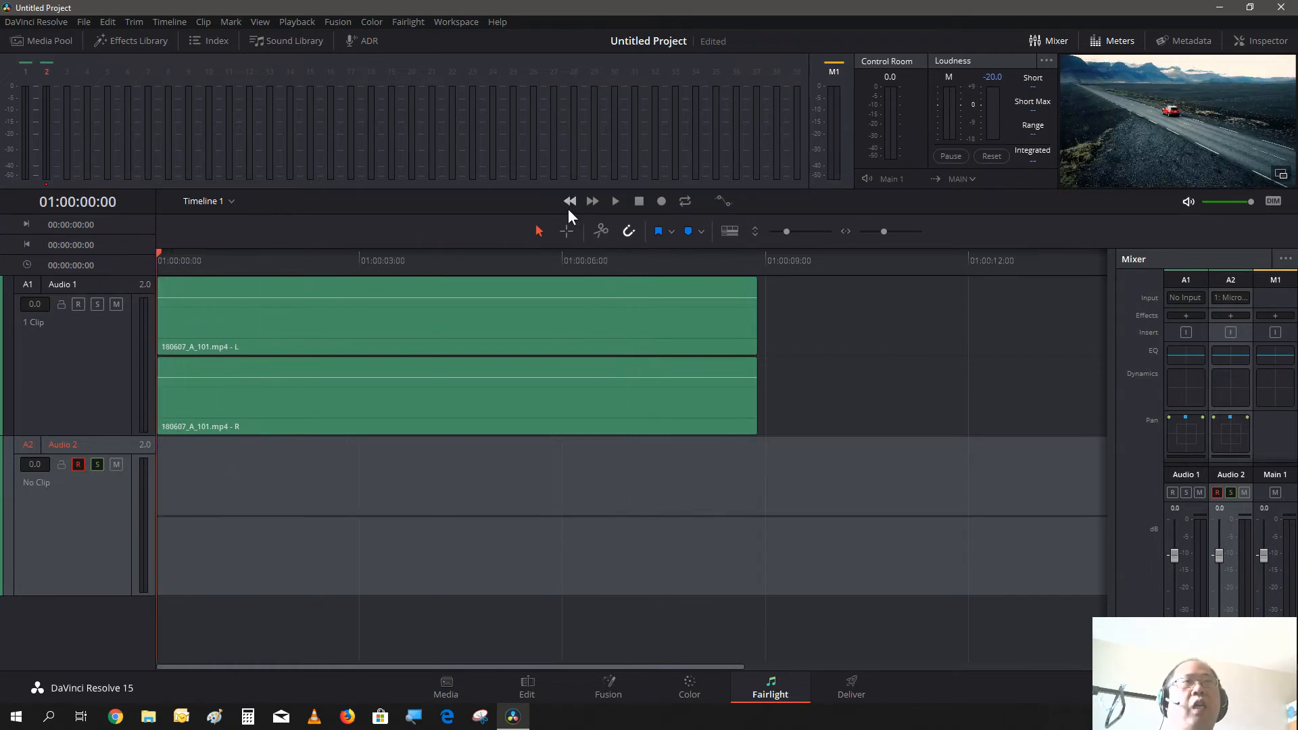
pyautogui.click(660, 202)
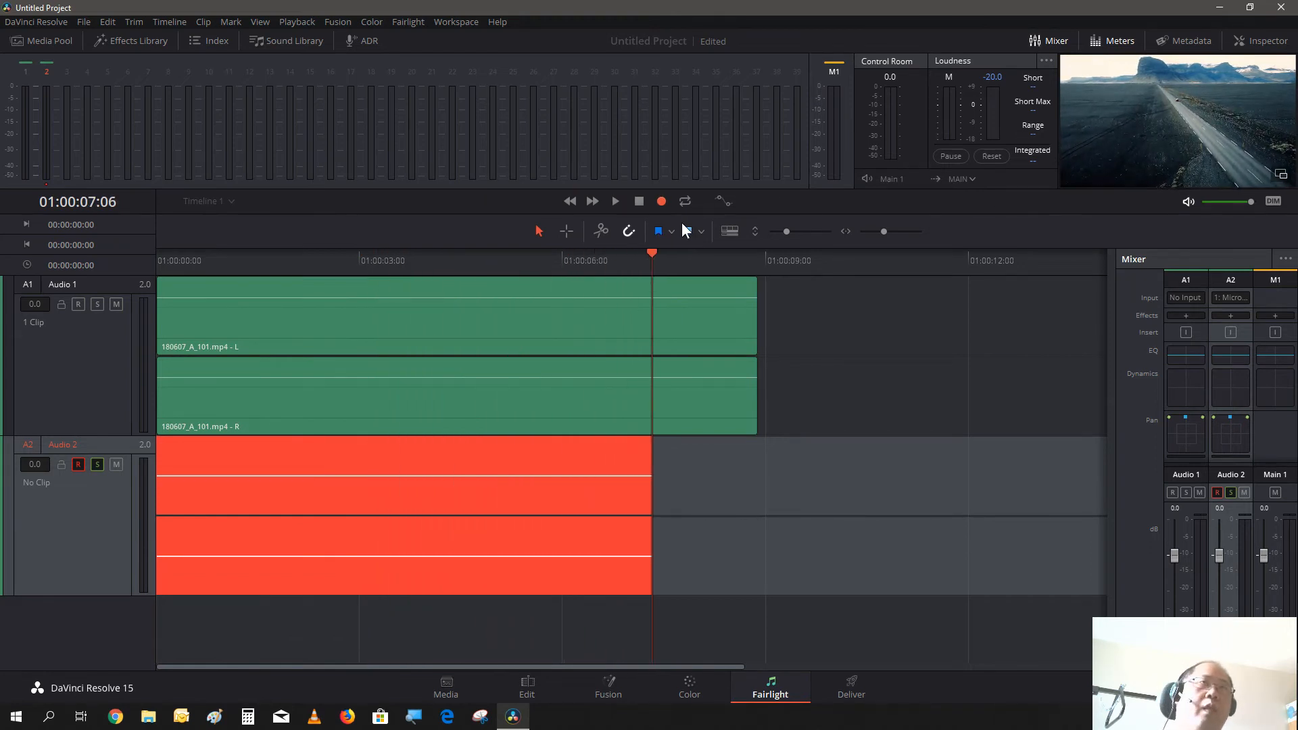
pyautogui.click(636, 200)
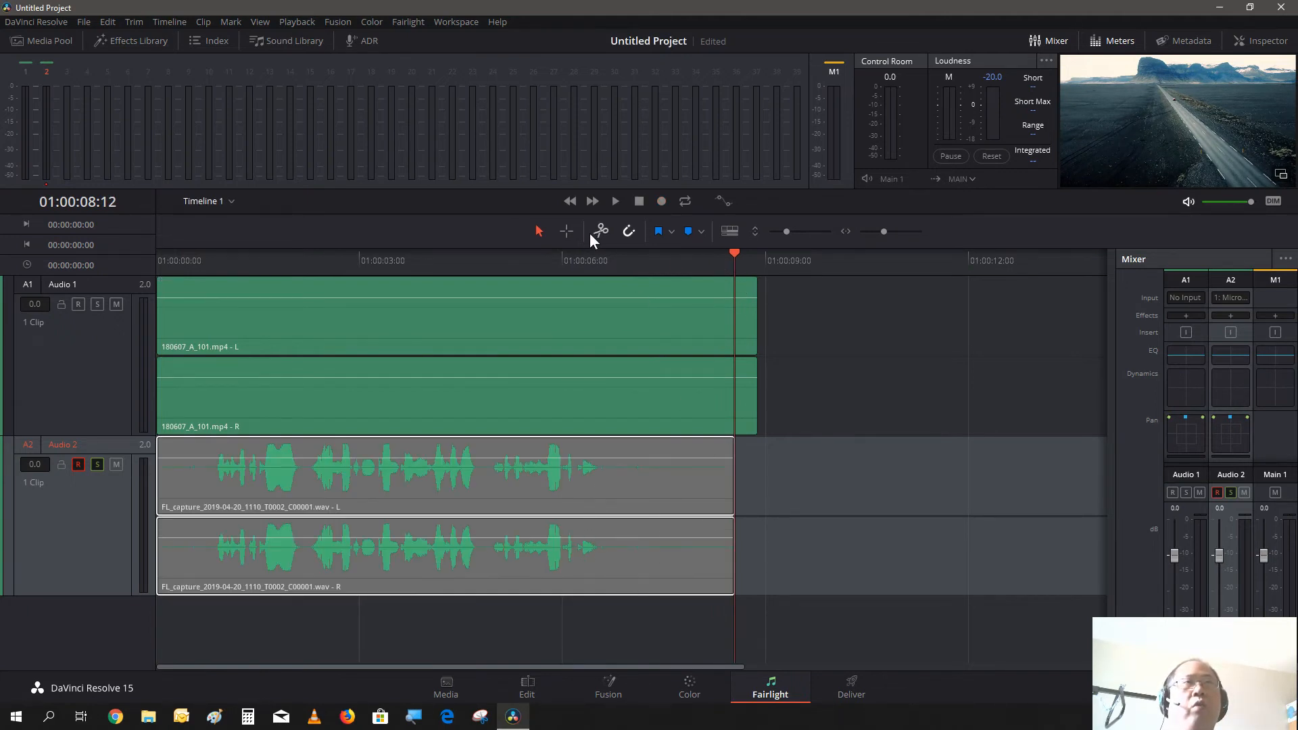
# Play back the recorded voice-over on Audio 2 from the beginning and stop after it ends
pyautogui.click(571, 203)
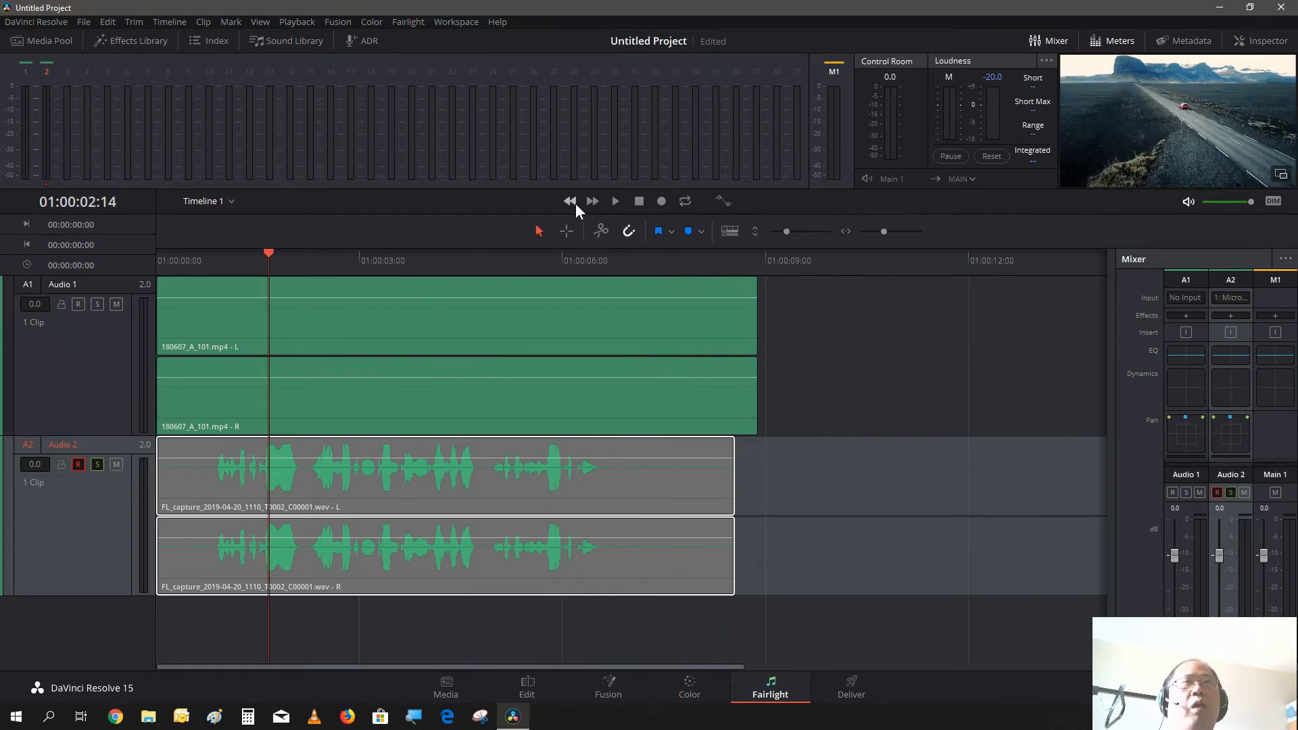
pyautogui.click(616, 201)
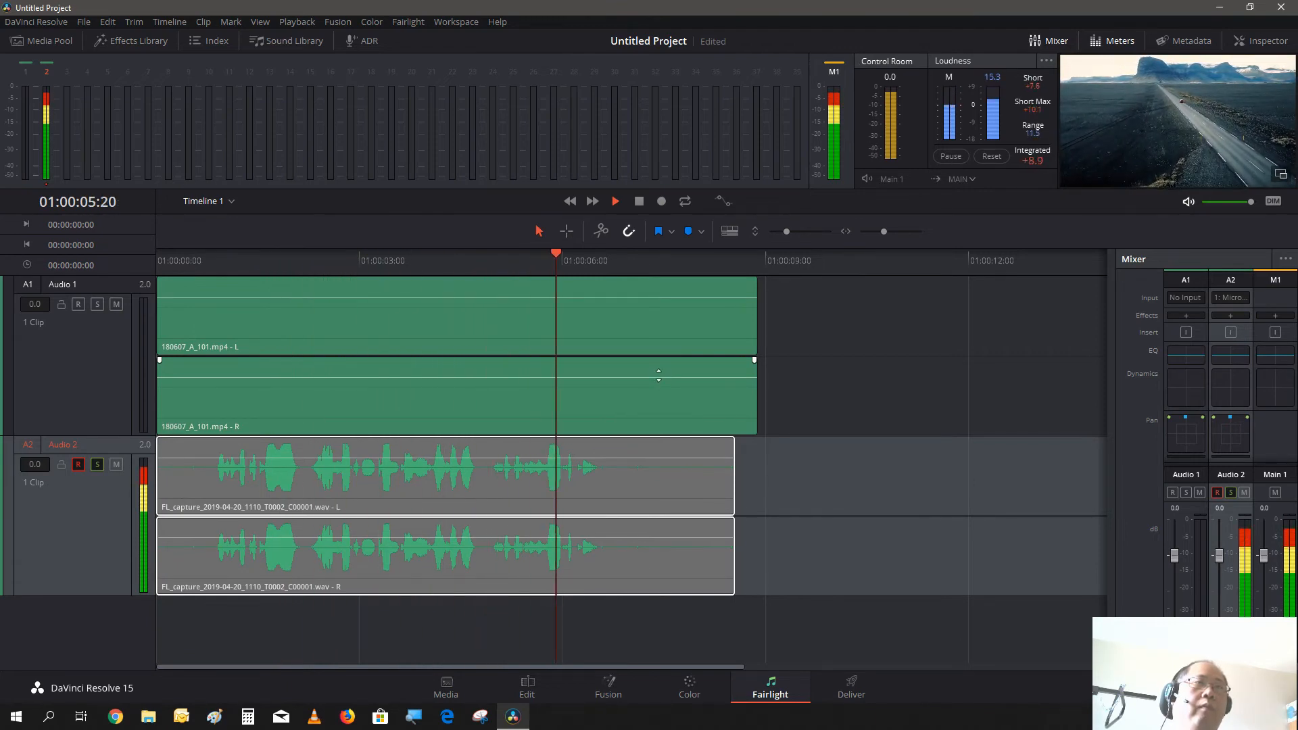
pyautogui.click(639, 201)
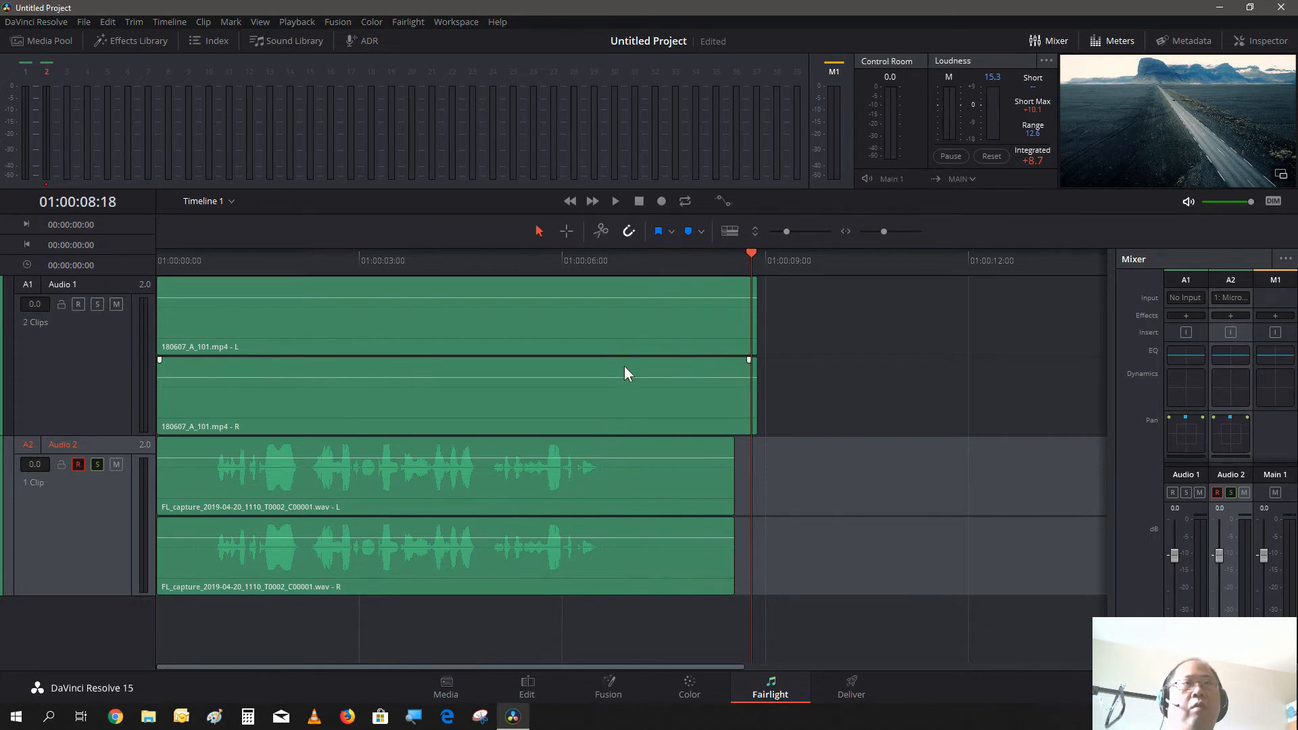
# Split the recorded Audio 2 clip at 01:00:06:15, just after the speech ends
pyautogui.click(606, 257)
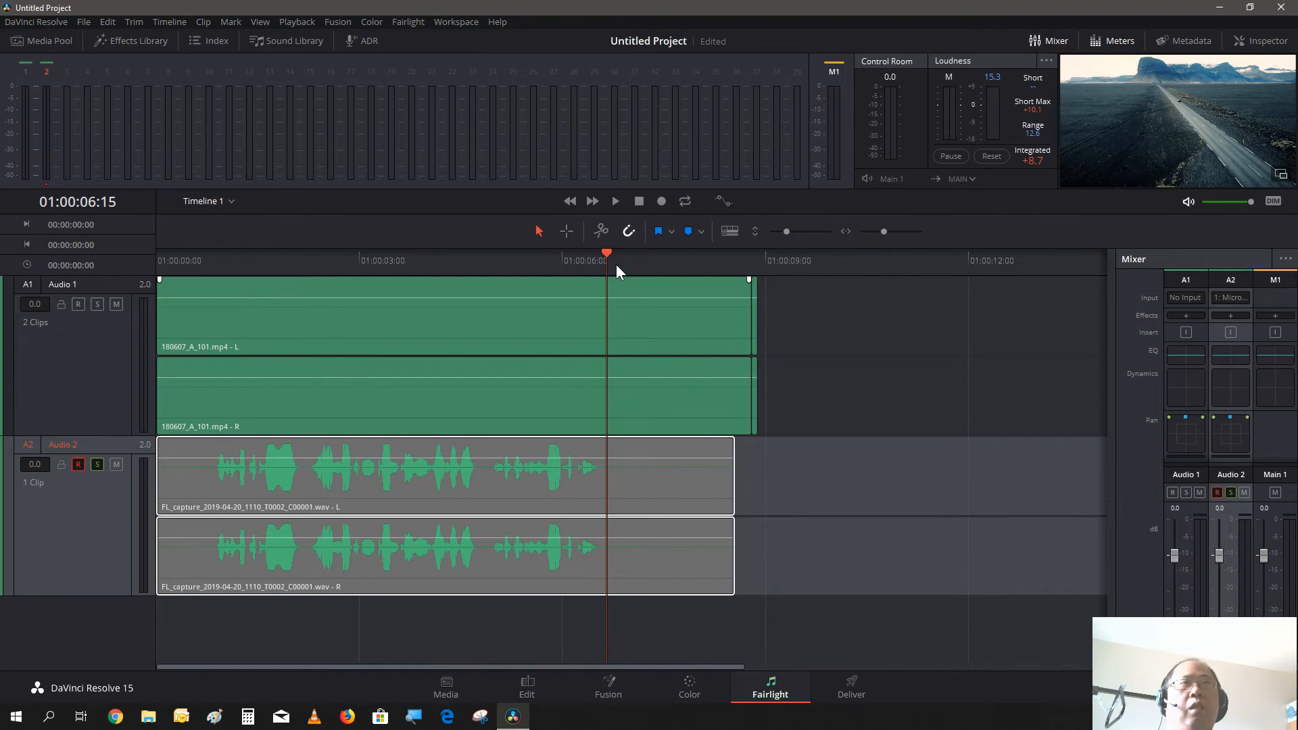
pyautogui.click(600, 231)
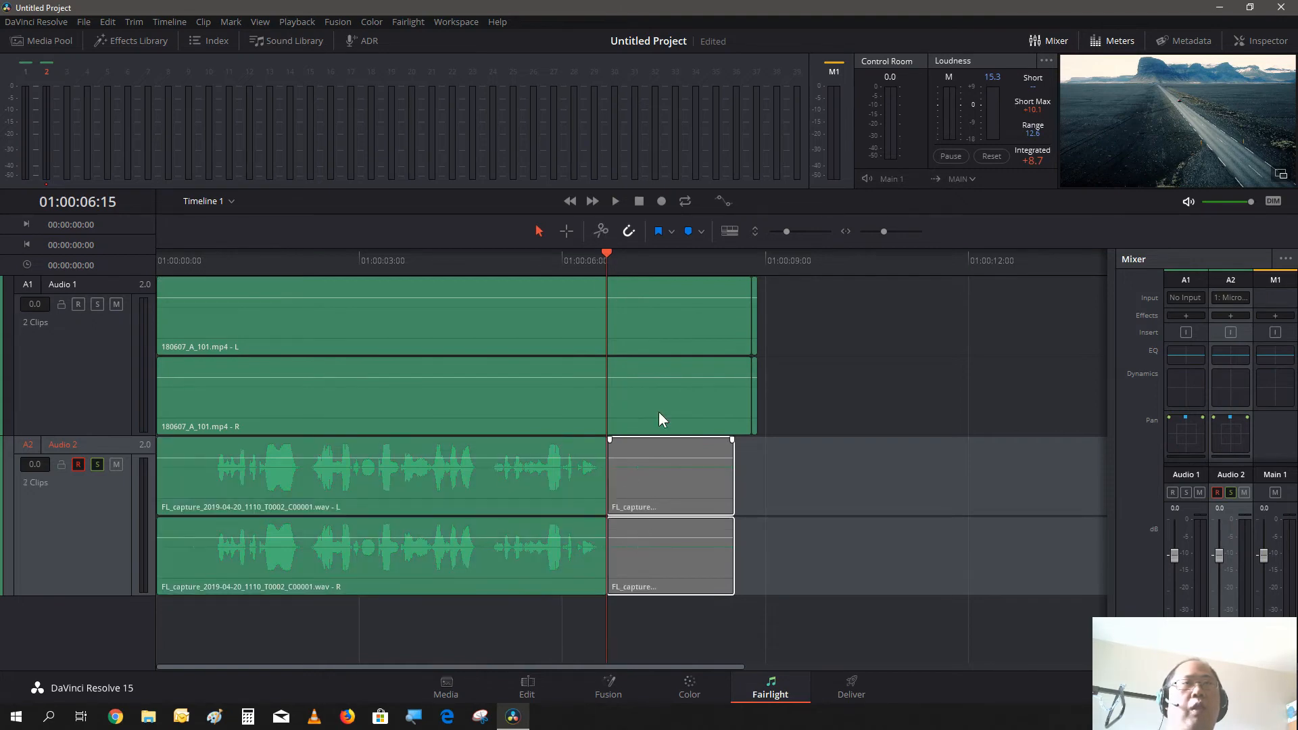
# Delete the leftover Audio 2 segment after 01:00:06:15 and move the remaining voice-over clip about 1.5 seconds later on its track
pyautogui.rightClick(674, 490)
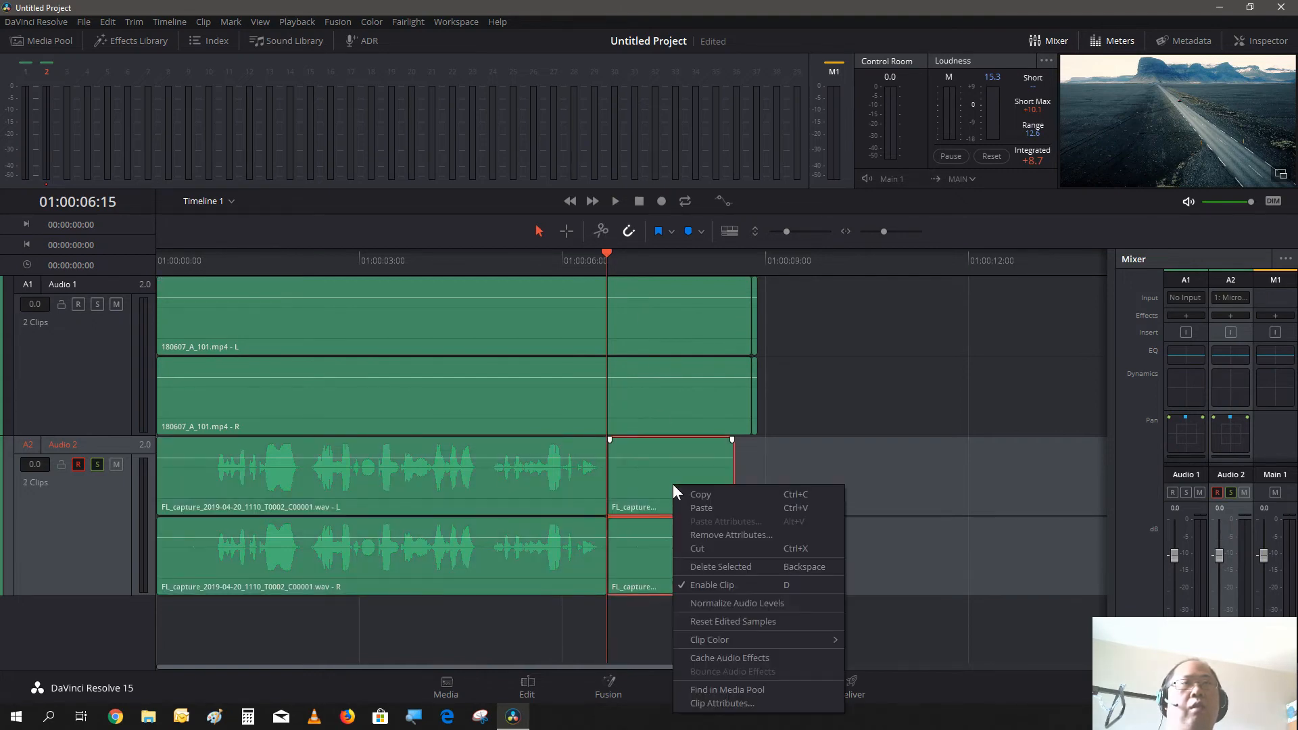
pyautogui.click(744, 568)
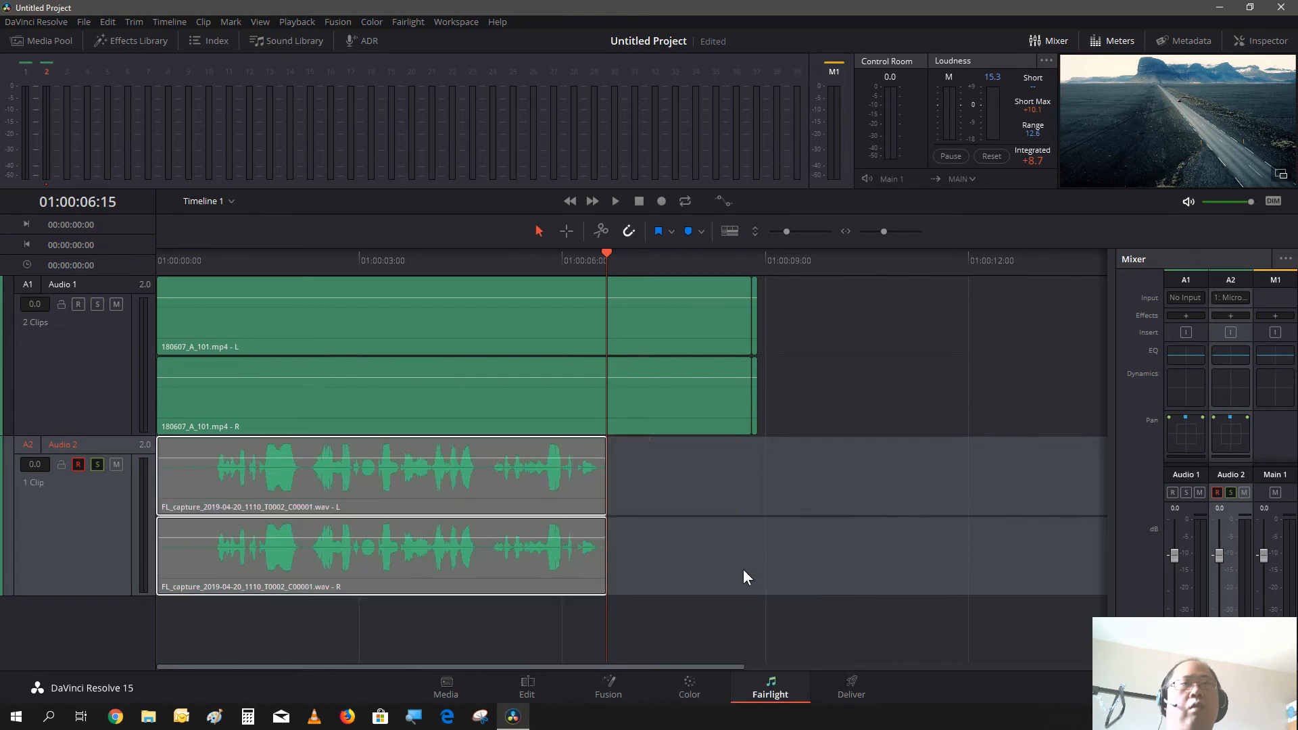
pyautogui.moveTo(342, 477); pyautogui.dragTo(443, 501)
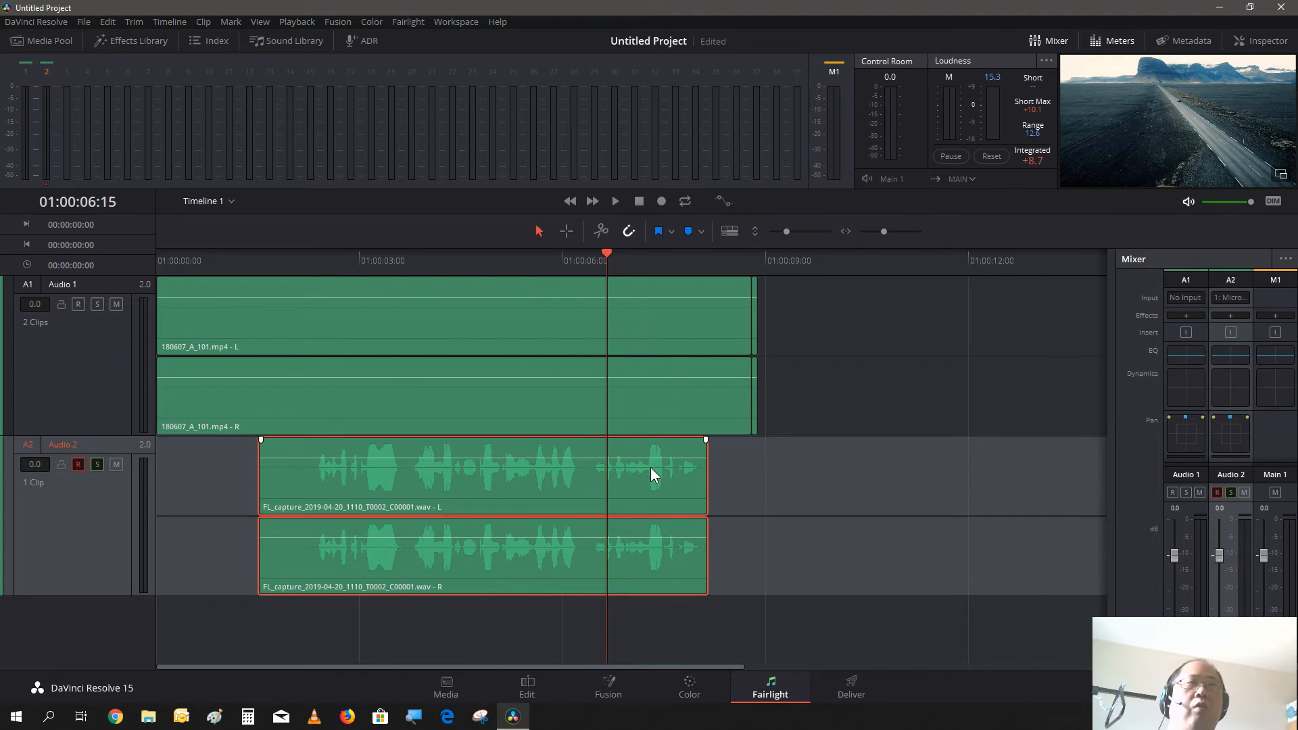
# Raise the volume of the voice-over clip on Audio 2 to about 5.80 dB, then deselect the clip
pyautogui.moveTo(658, 457); pyautogui.dragTo(656, 464)
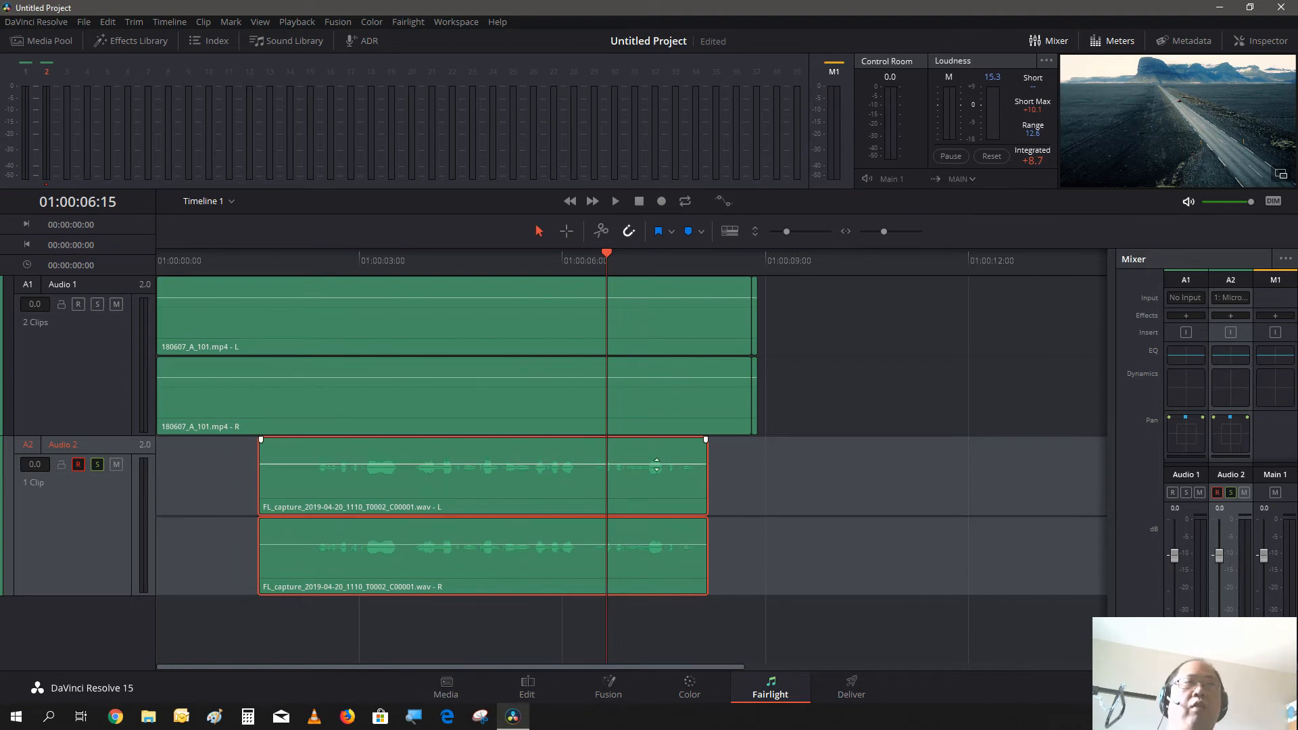
pyautogui.moveTo(657, 464); pyautogui.dragTo(666, 454)
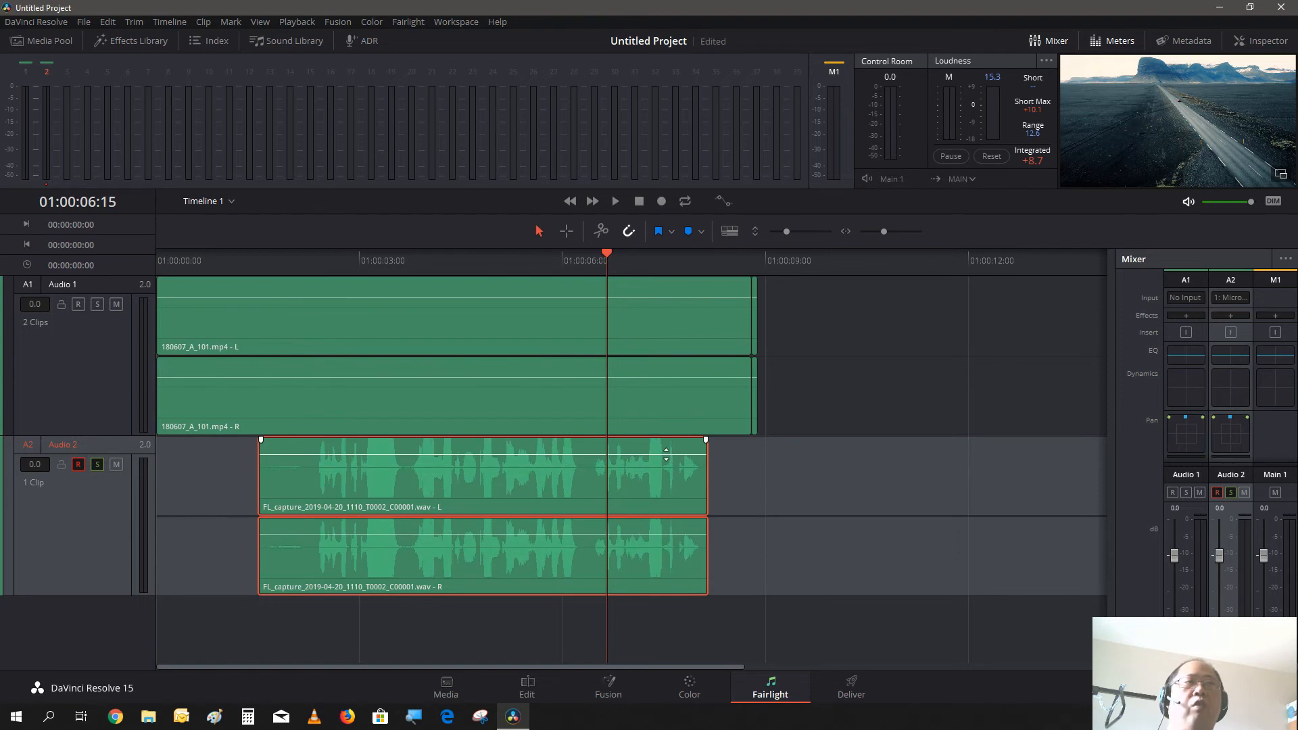
pyautogui.rightClick(666, 454)
pyautogui.click(898, 592)
pyautogui.click(928, 585)
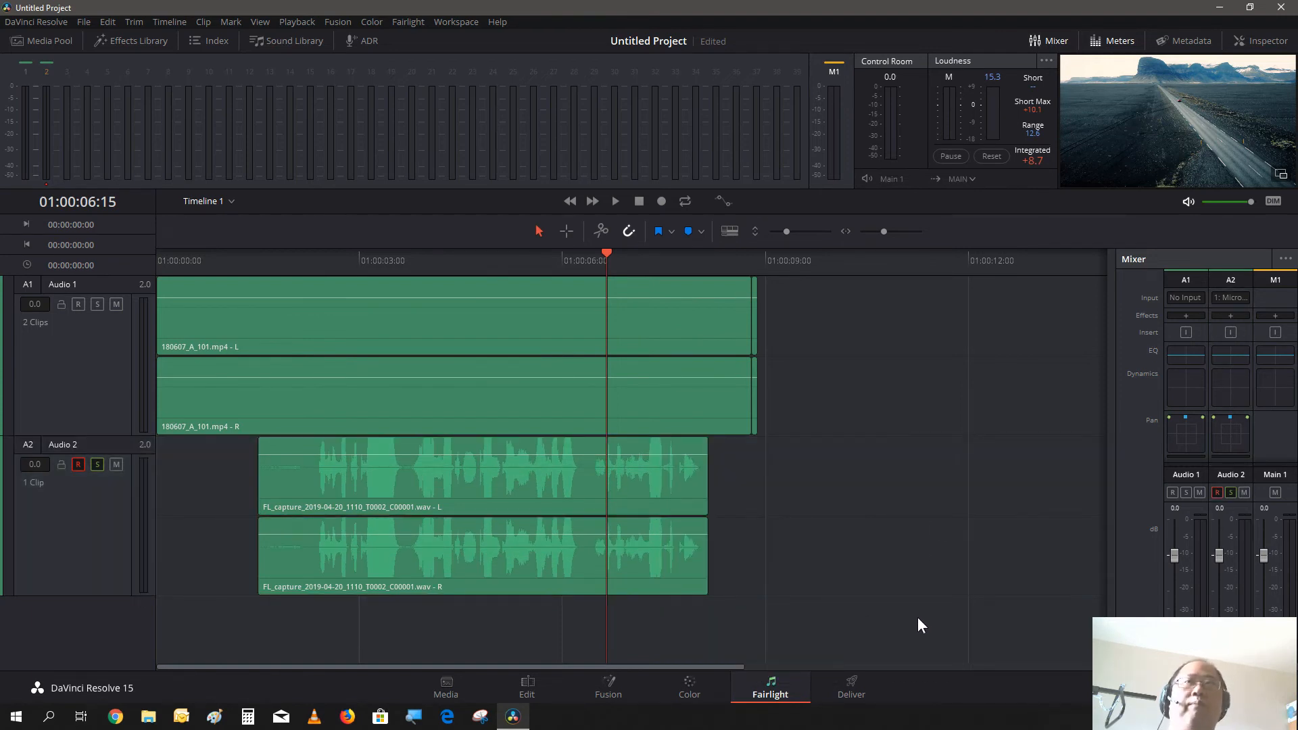
# In the voice-over clip's equalizer, set the Band 1 low cut to about 126 Hz and the Band 4 high cut to about 3.8 kHz
pyautogui.click(515, 512)
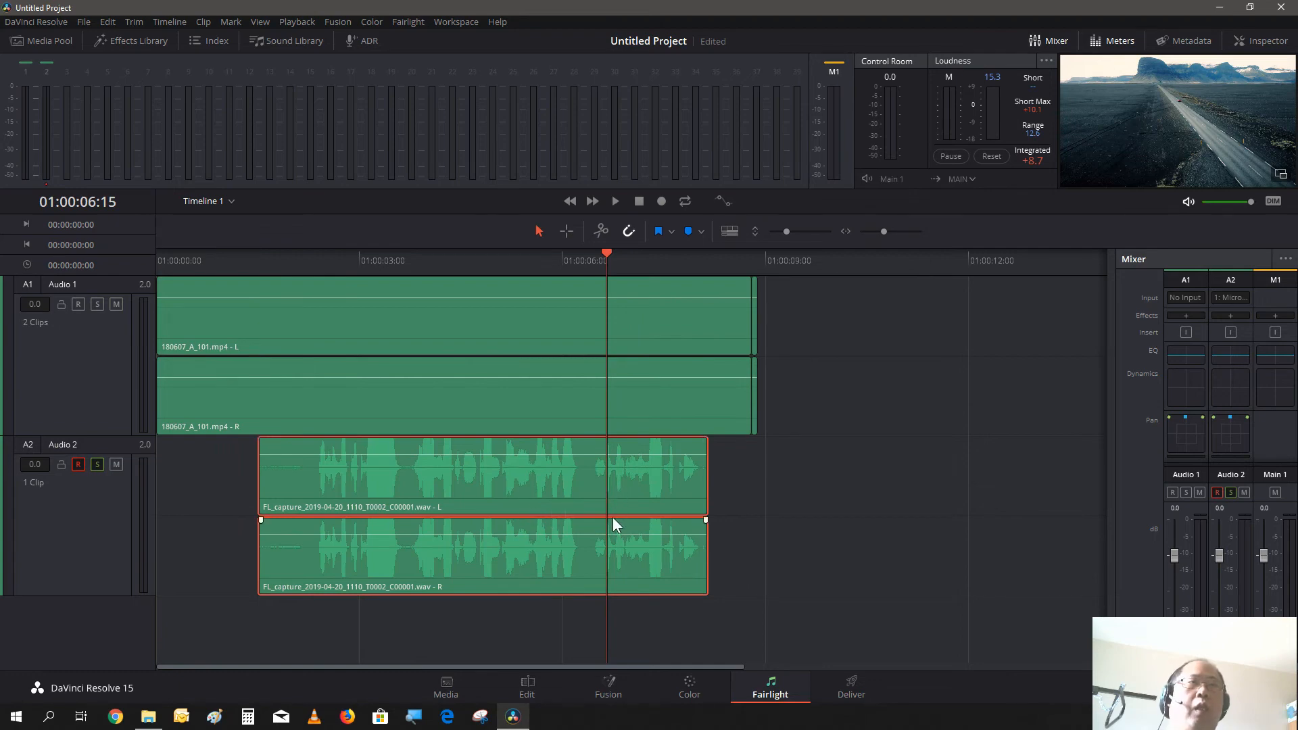
pyautogui.click(1252, 41)
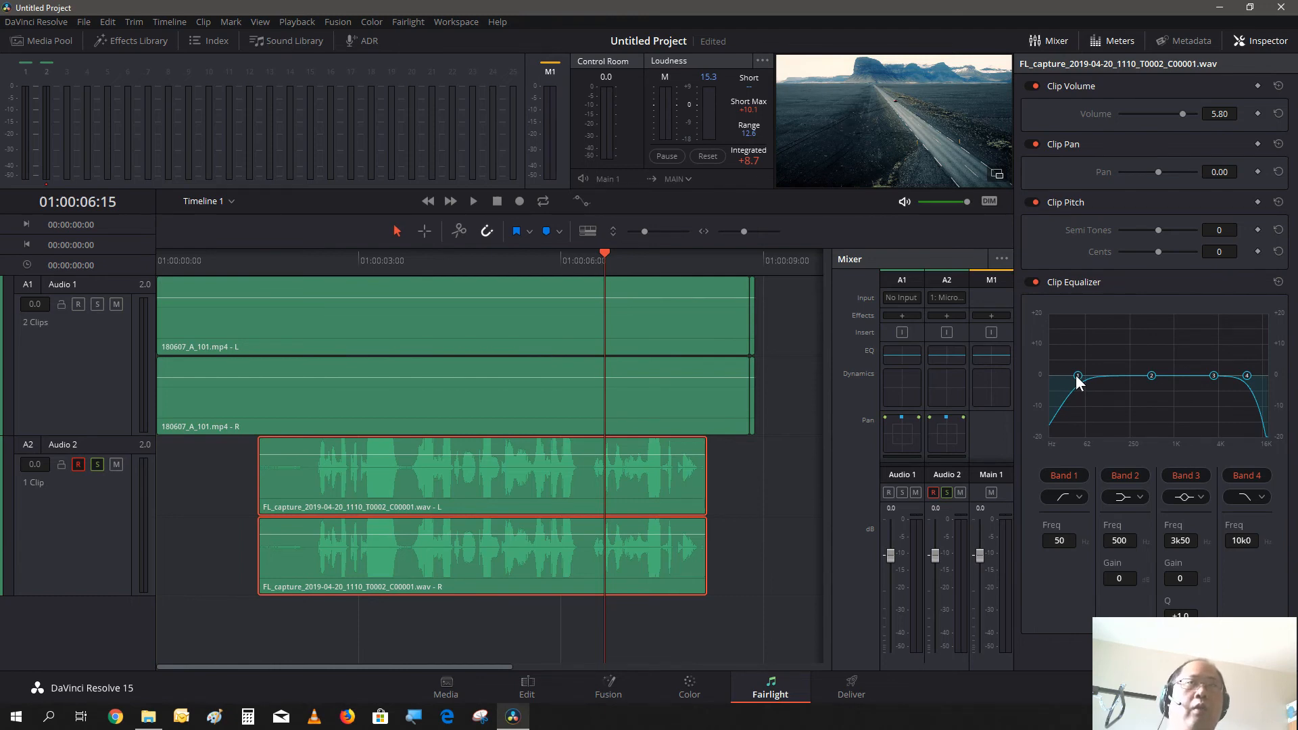
pyautogui.moveTo(1073, 394); pyautogui.dragTo(1107, 448)
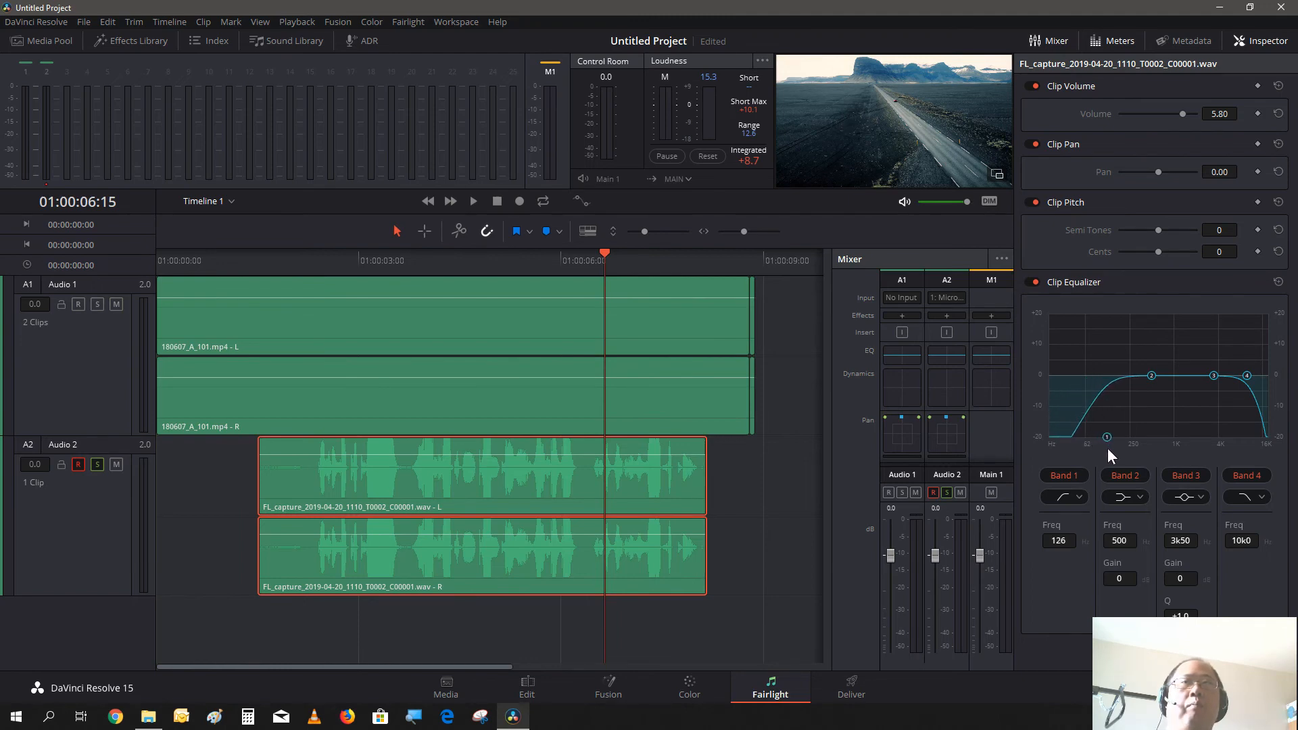
pyautogui.moveTo(1247, 374); pyautogui.dragTo(1217, 436)
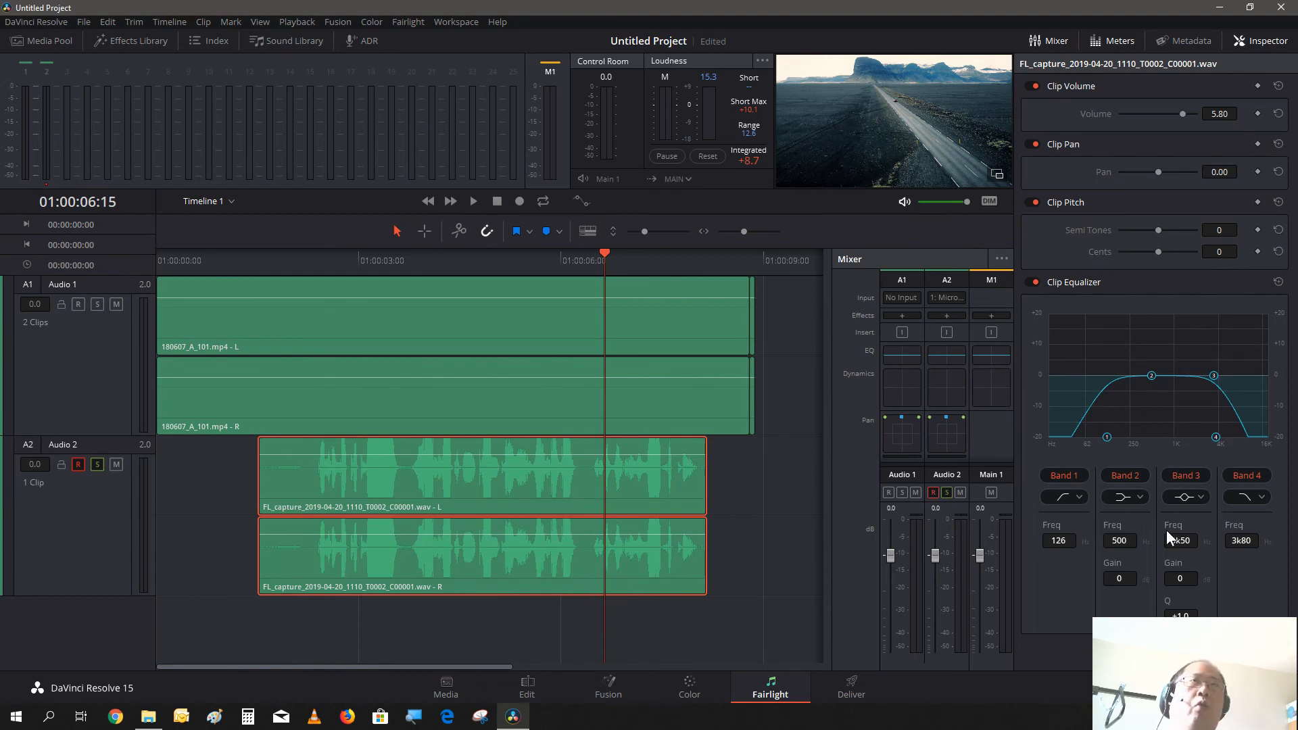
pyautogui.click(1261, 39)
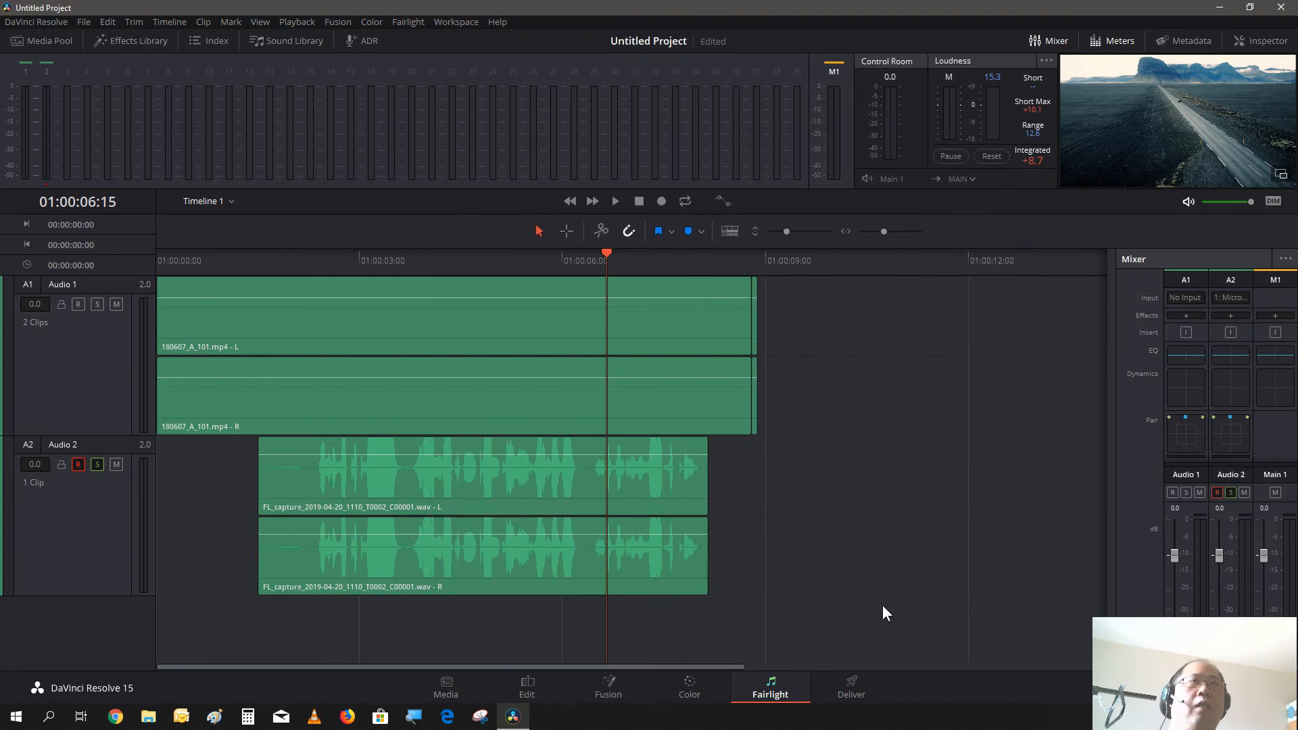